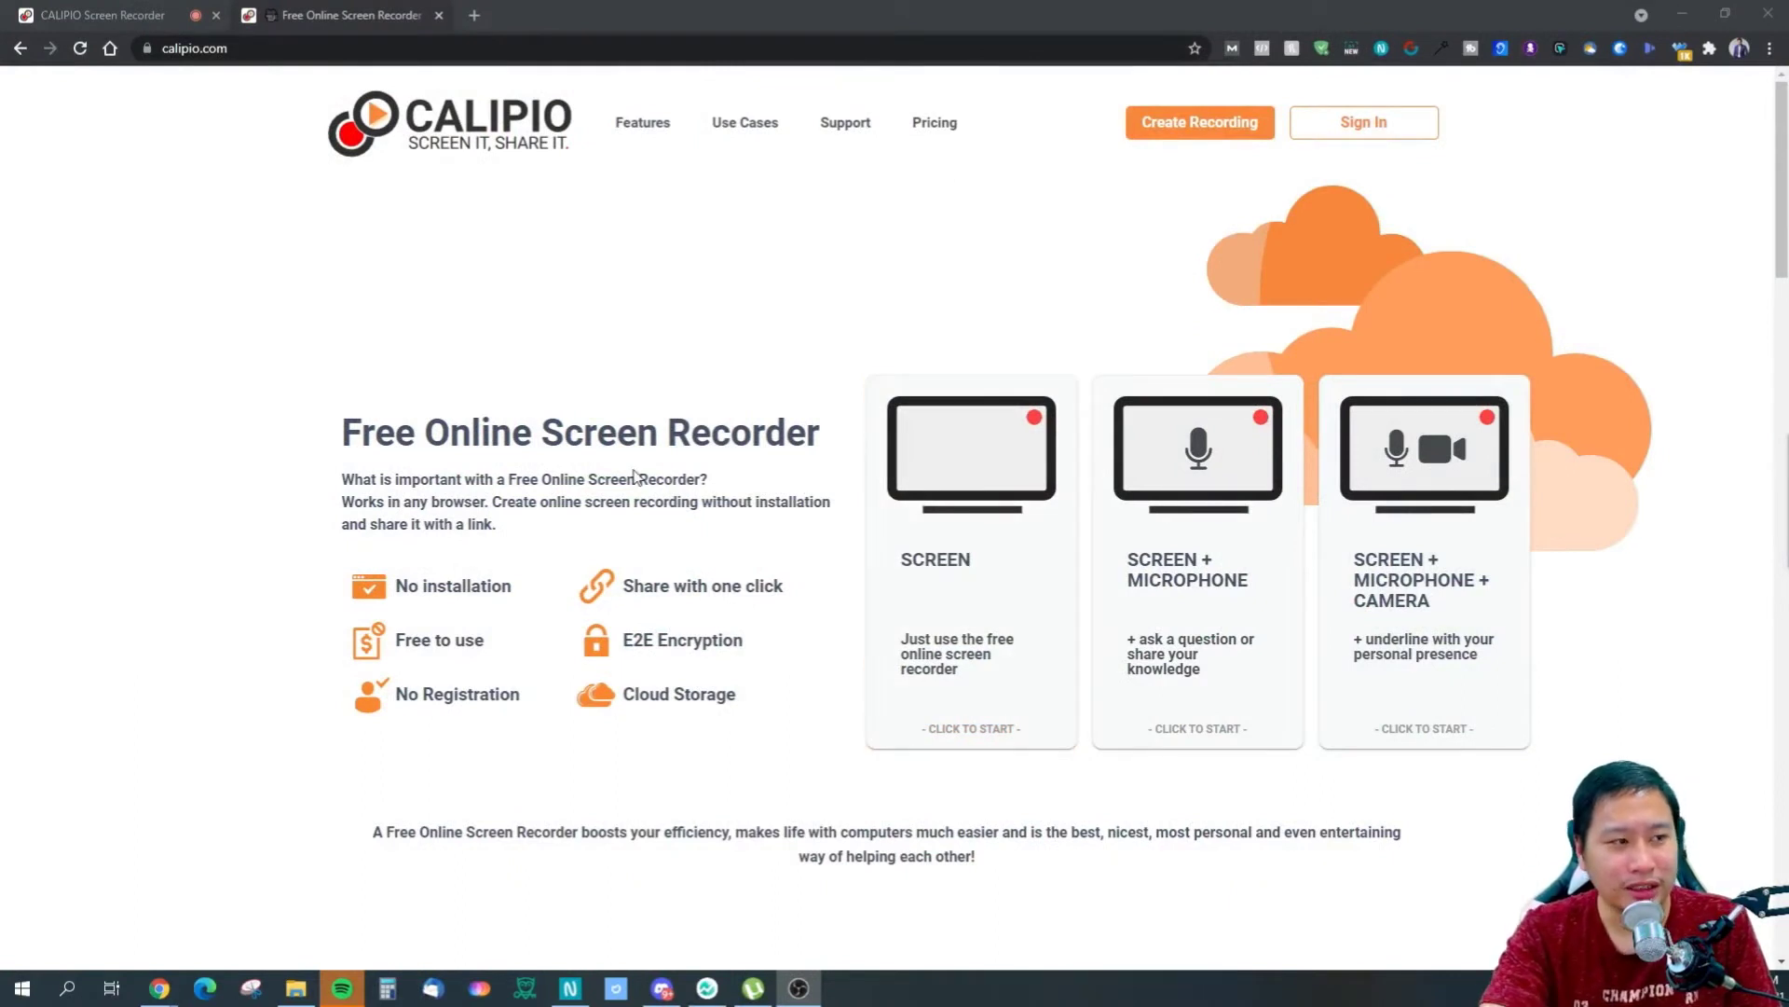
- Scroll down the Calipio home page to see its three recording options
{"action": "scroll", "coordinate": [792, 611], "scroll_direction": "down", "scroll_amount": 18}
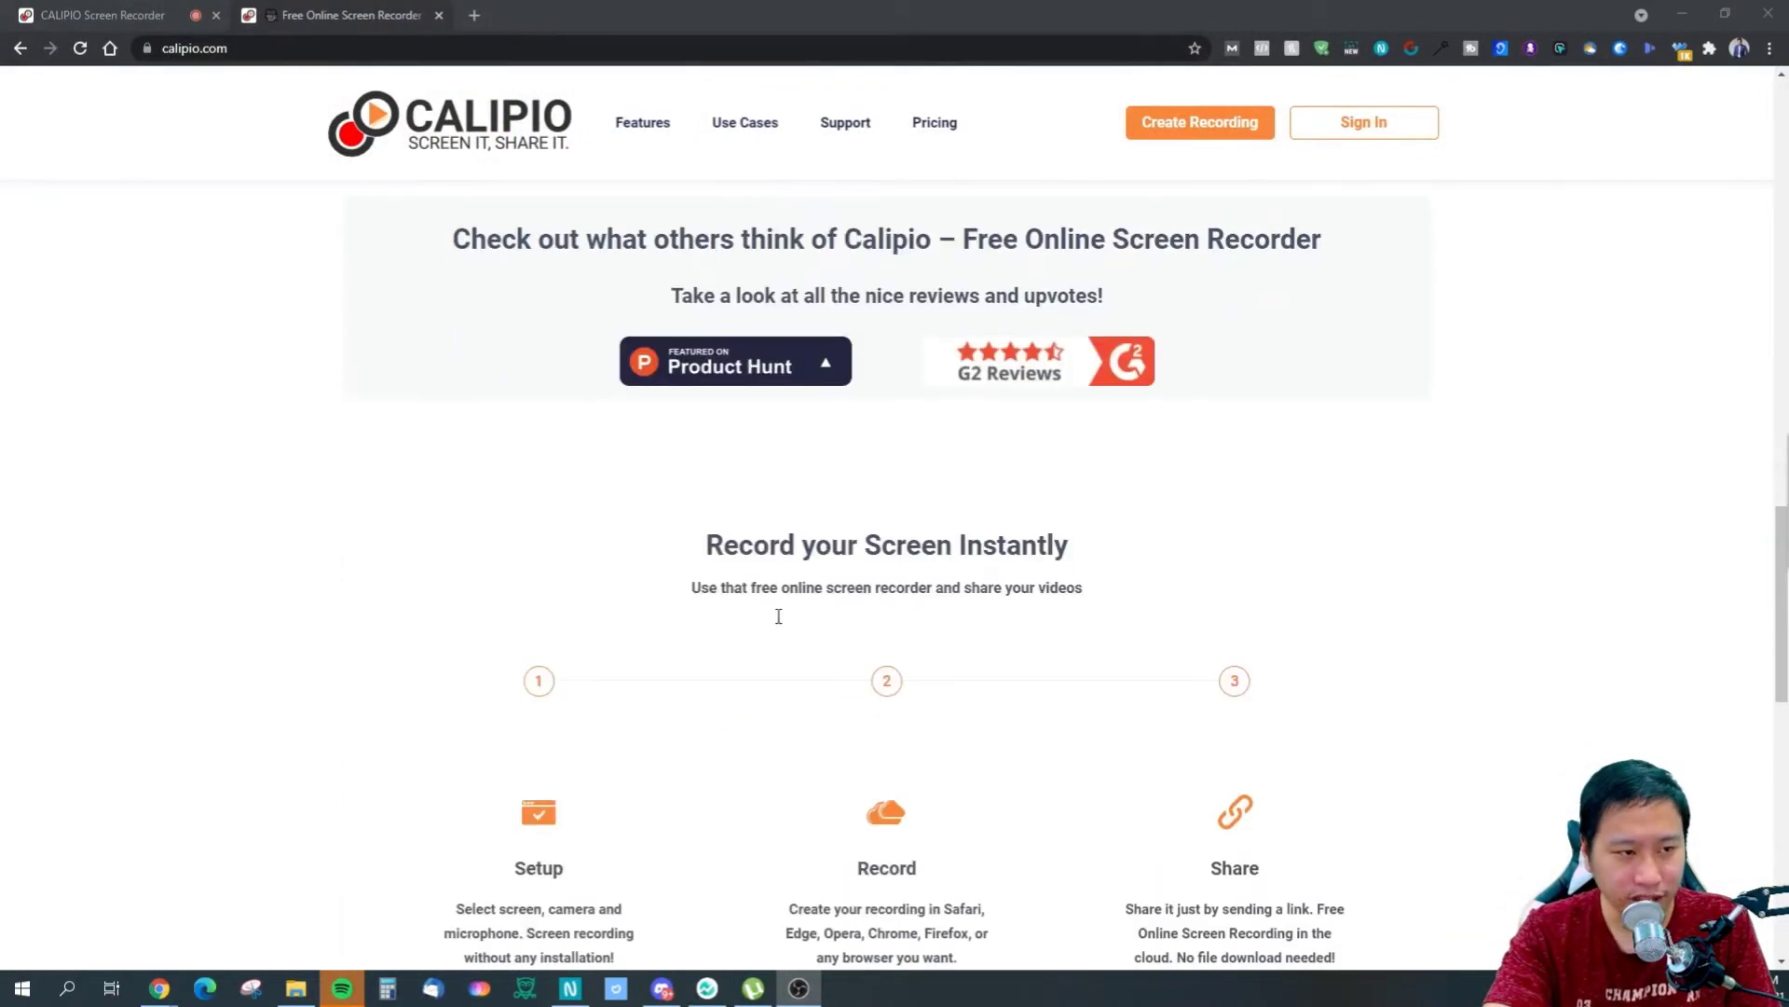
{"action": "scroll", "coordinate": [955, 622], "scroll_direction": "down", "scroll_amount": 6}
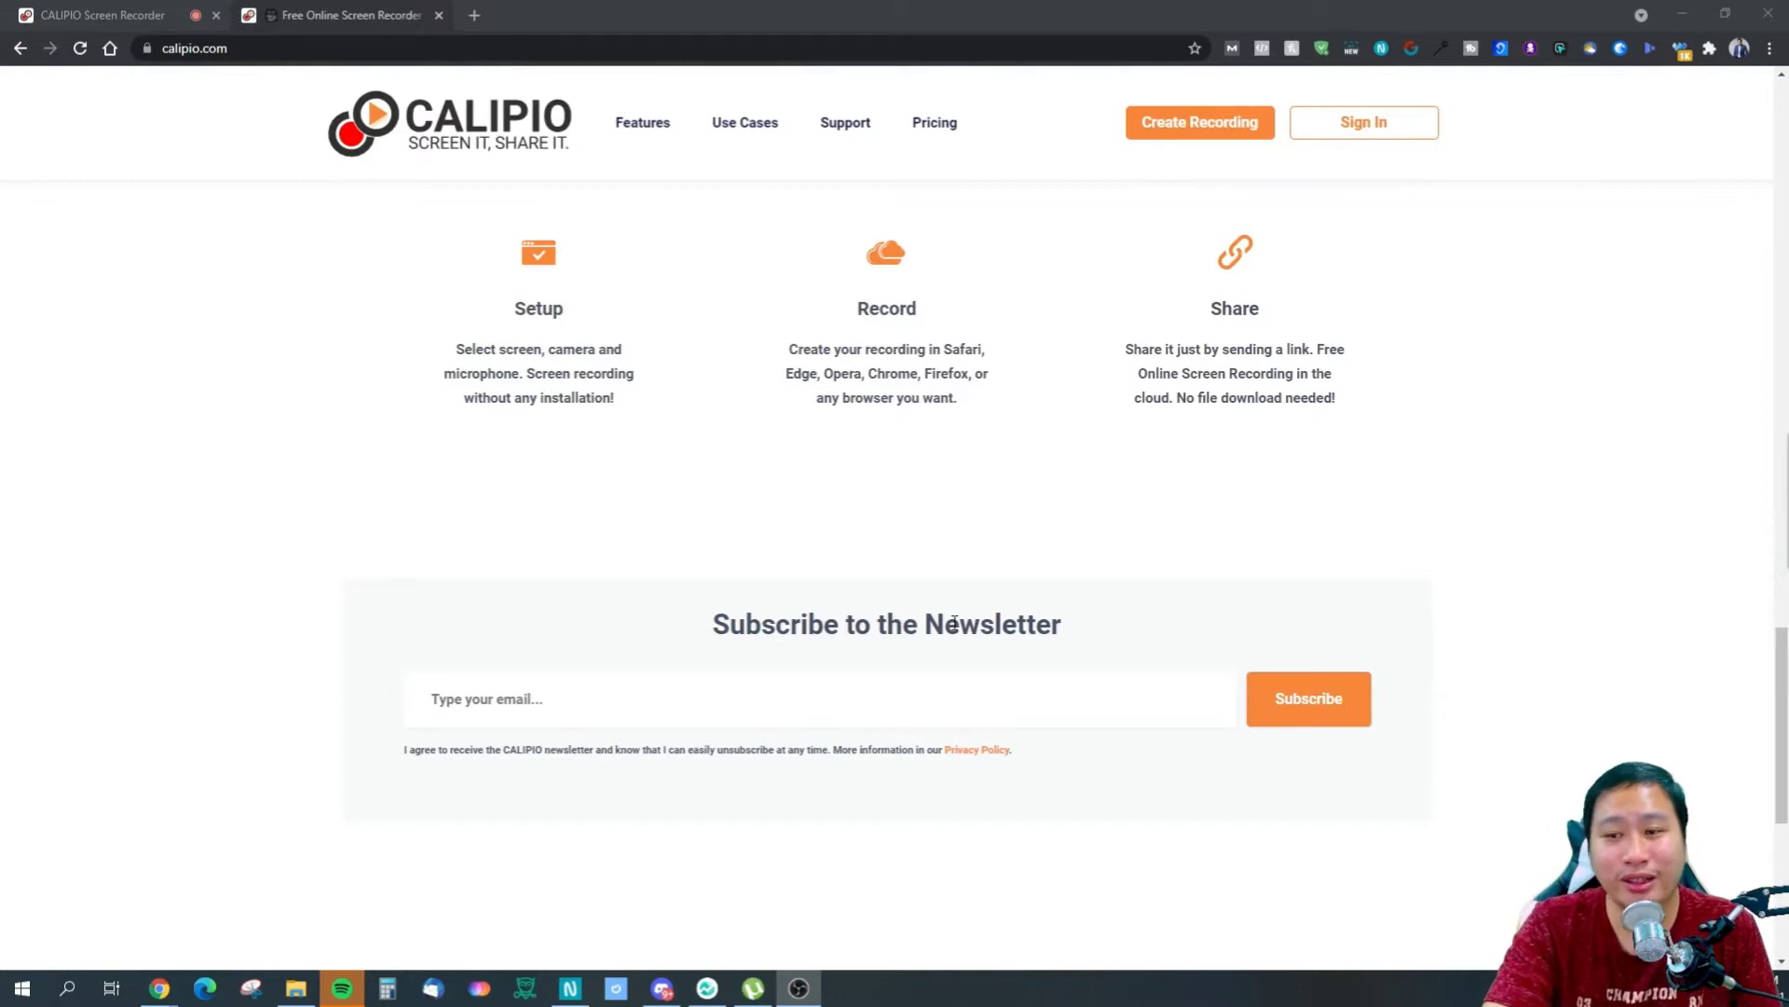
{"action": "scroll", "coordinate": [703, 707], "scroll_direction": "down", "scroll_amount": 5}
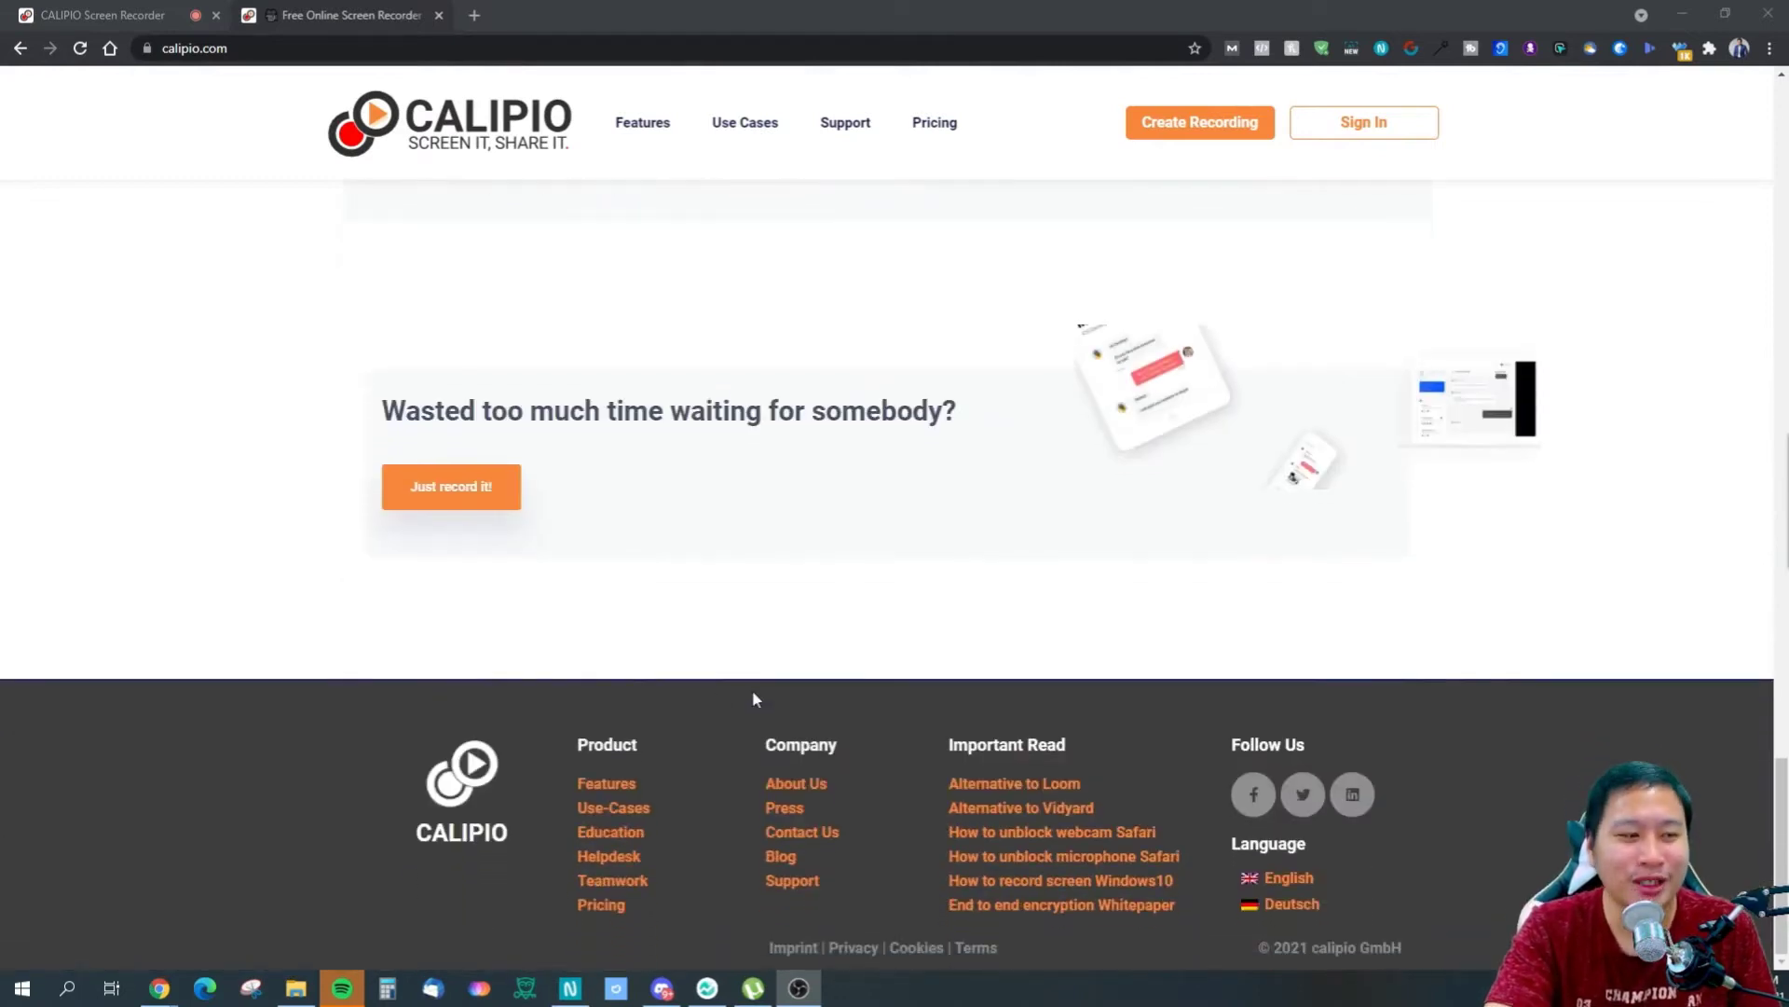
{"action": "scroll", "coordinate": [757, 691], "scroll_direction": "up", "scroll_amount": 6}
{"action": "scroll", "coordinate": [765, 700], "scroll_direction": "up", "scroll_amount": 20}
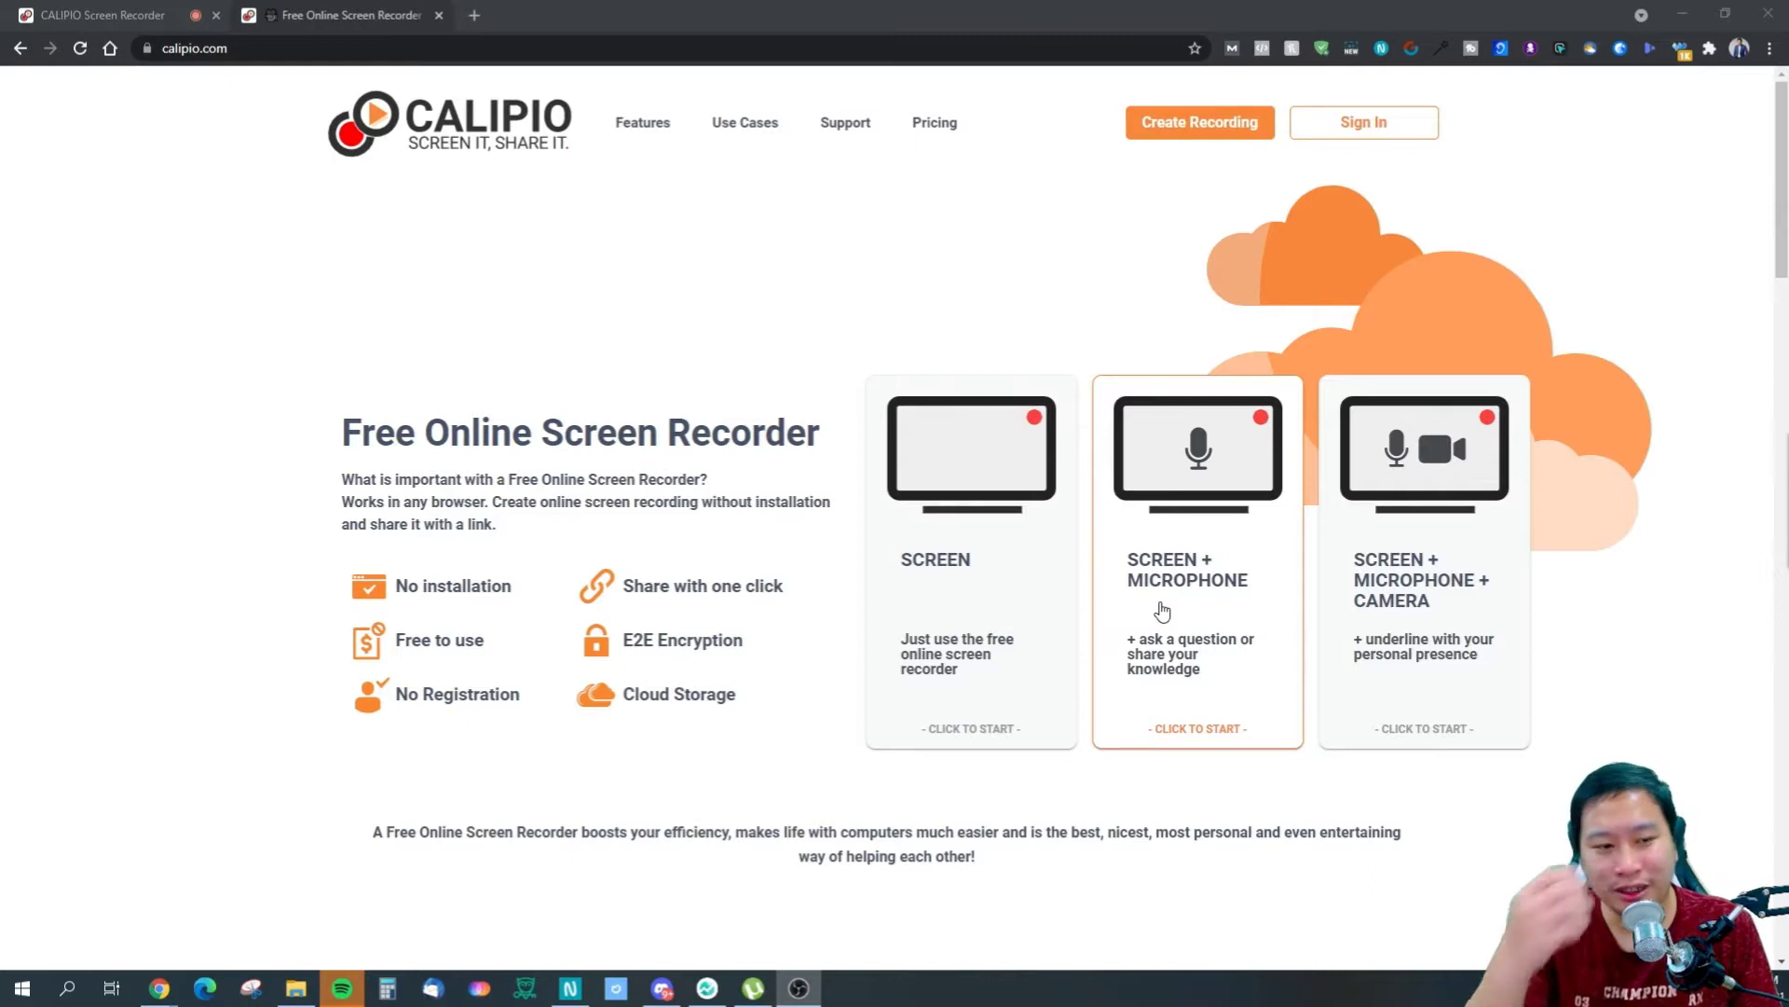
{"action": "scroll", "coordinate": [1042, 829], "scroll_direction": "down", "scroll_amount": 2}
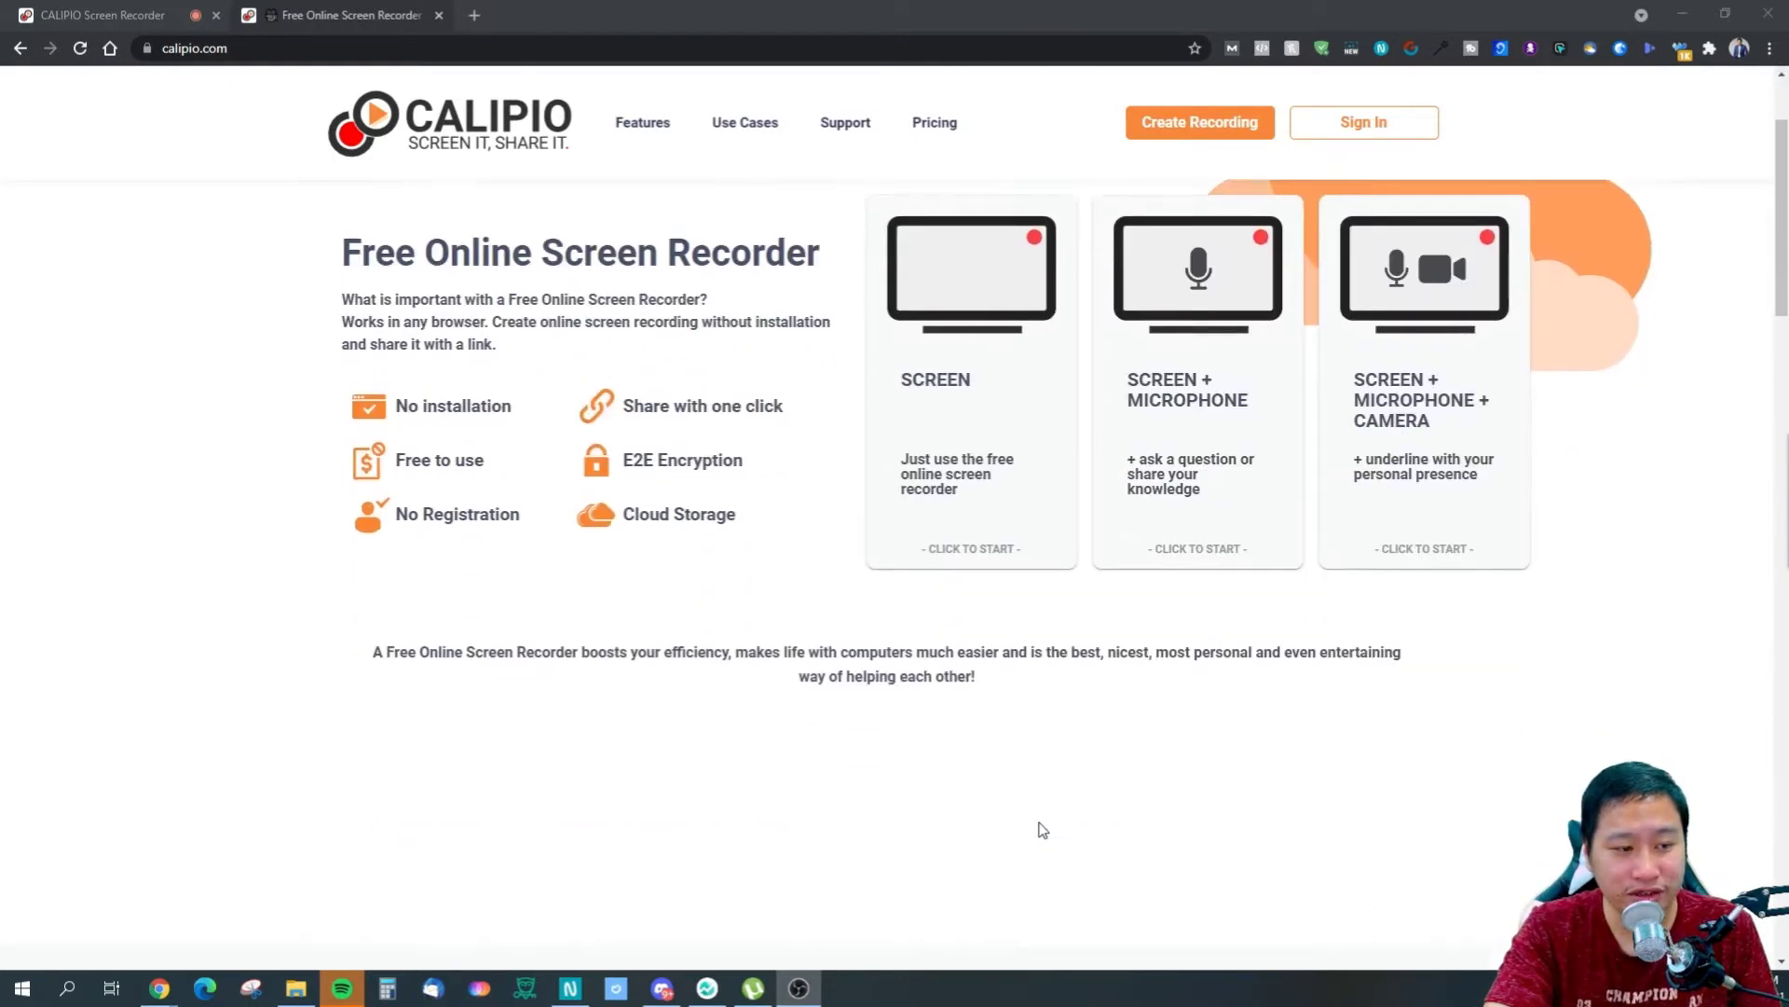
{"action": "scroll", "coordinate": [894, 769], "scroll_direction": "up", "scroll_amount": 2}
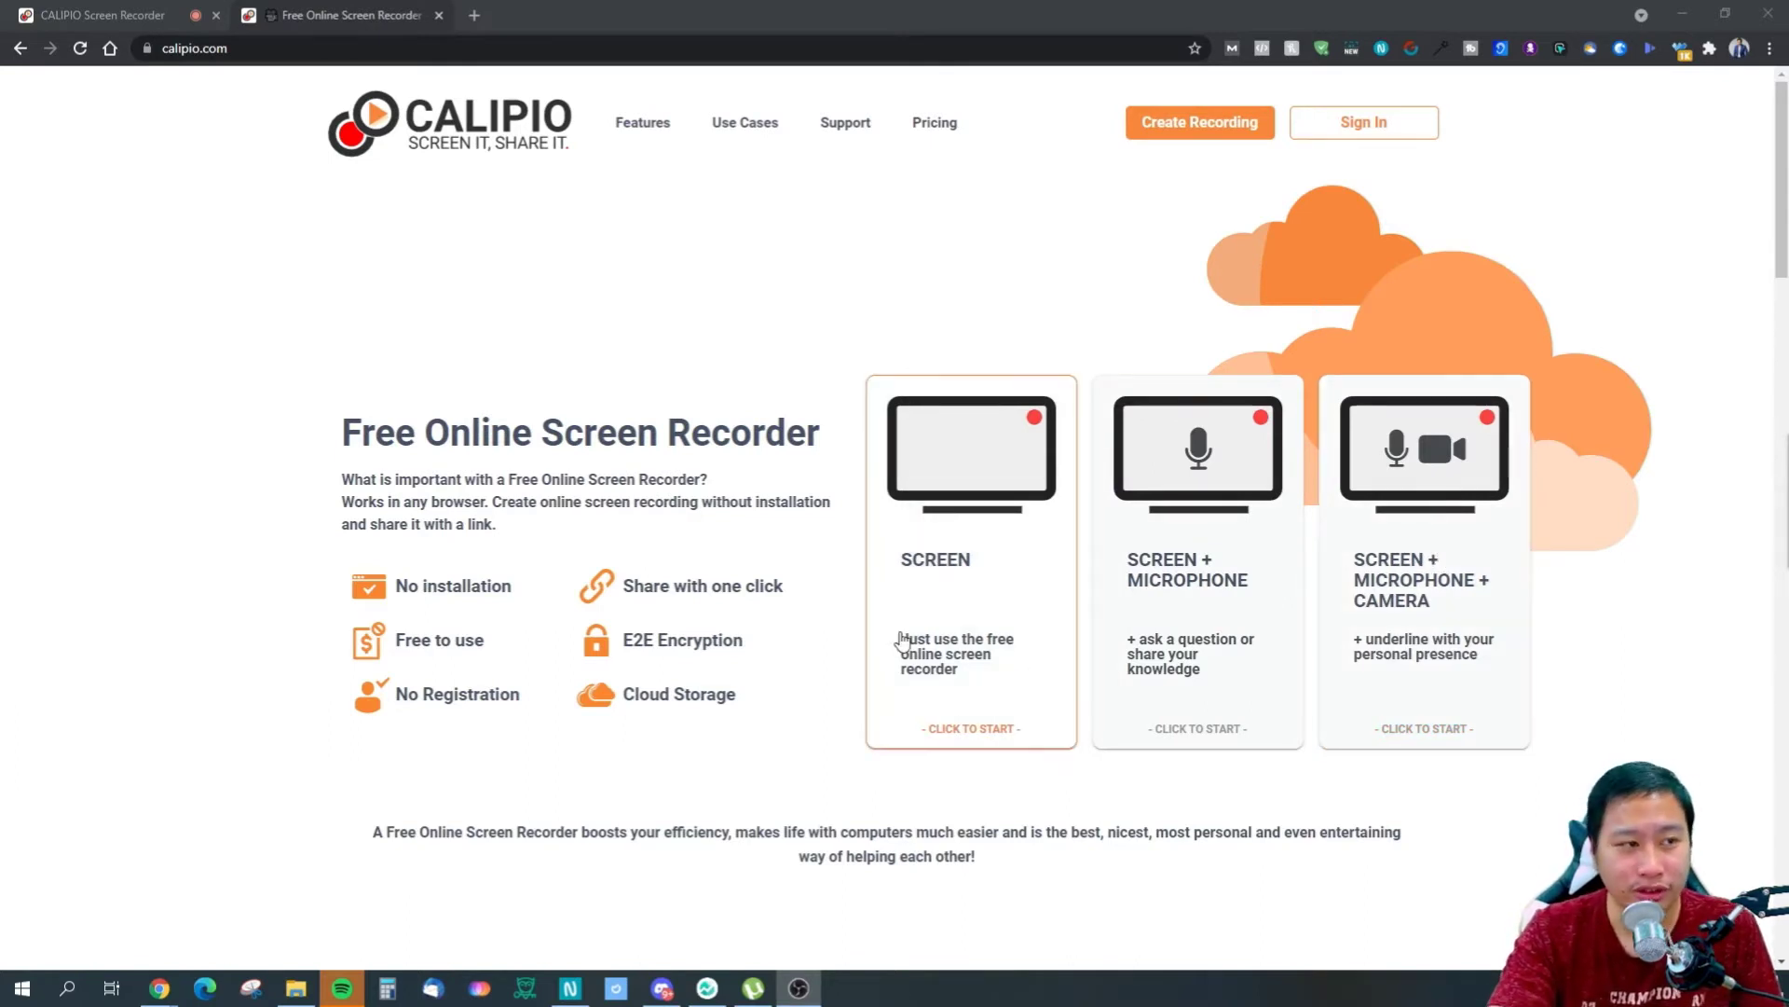
- Review the FREE 20 through PRO 2500 plans and their feature tooltips on the Pricing page
{"action": "left_click", "coordinate": [936, 142]}
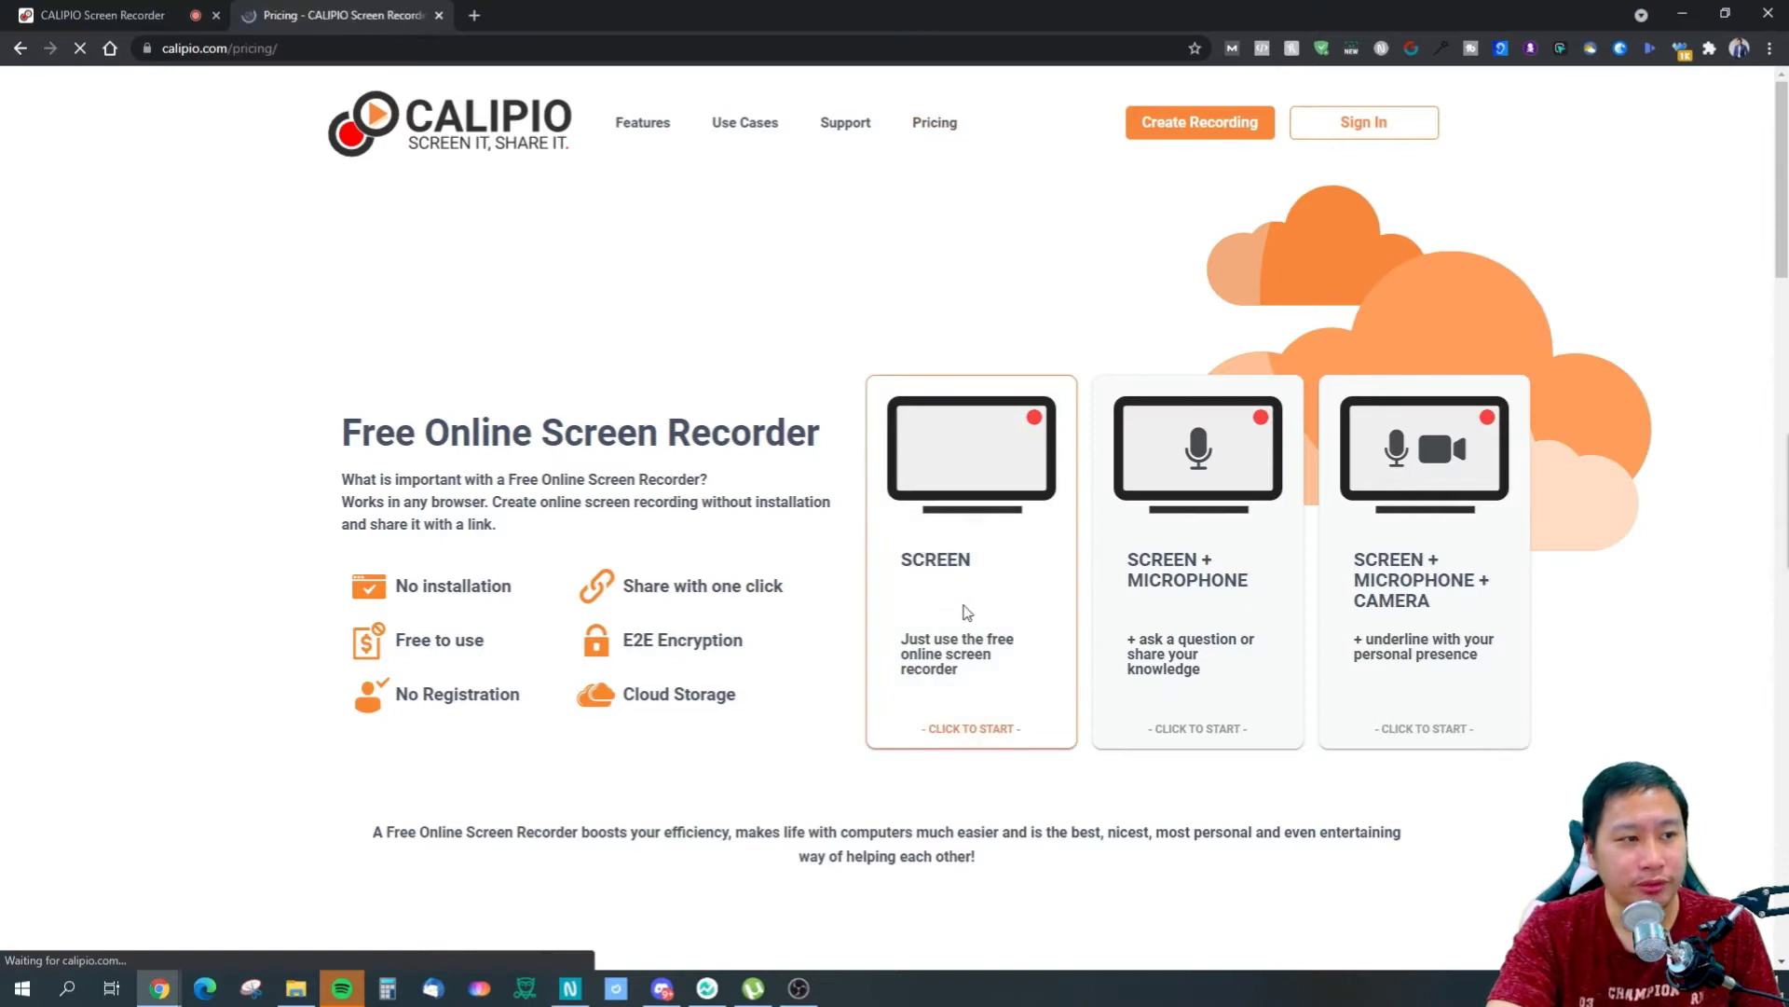
{"action": "scroll", "coordinate": [958, 580], "scroll_direction": "down", "scroll_amount": 2}
{"action": "scroll", "coordinate": [958, 580], "scroll_direction": "down", "scroll_amount": 2}
{"action": "scroll", "coordinate": [956, 583], "scroll_direction": "up", "scroll_amount": 2}
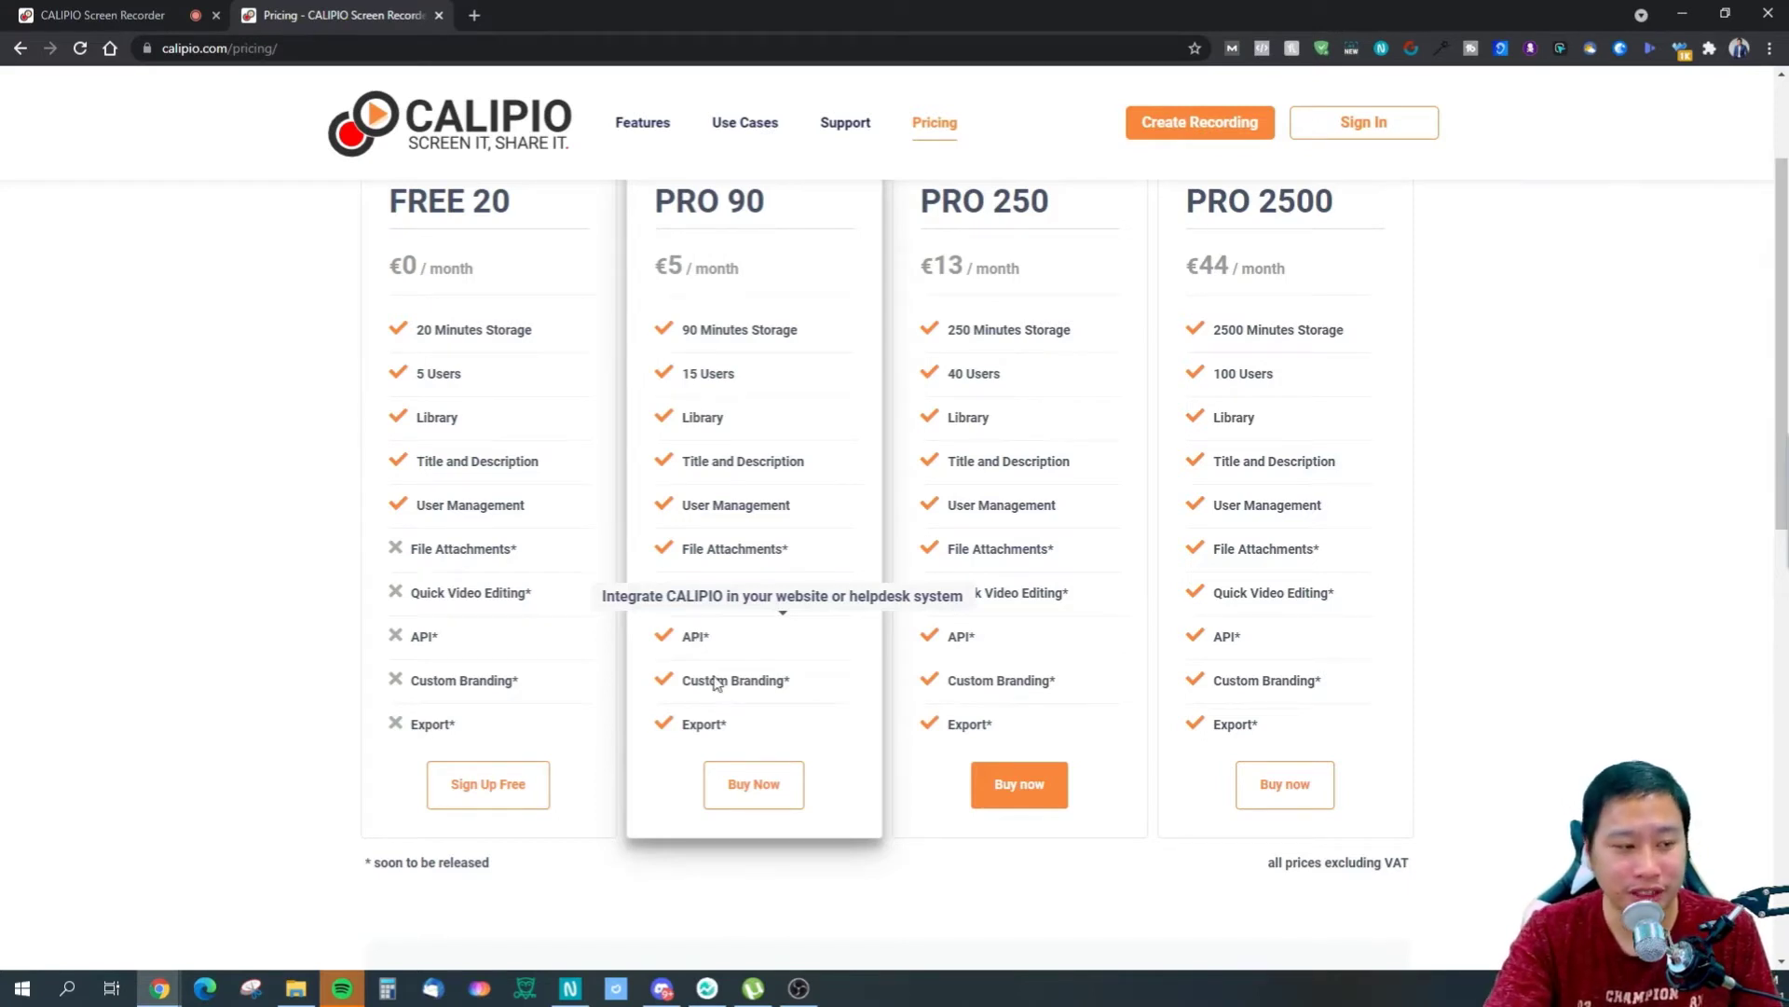
{"action": "mouse_move", "coordinate": [717, 683]}
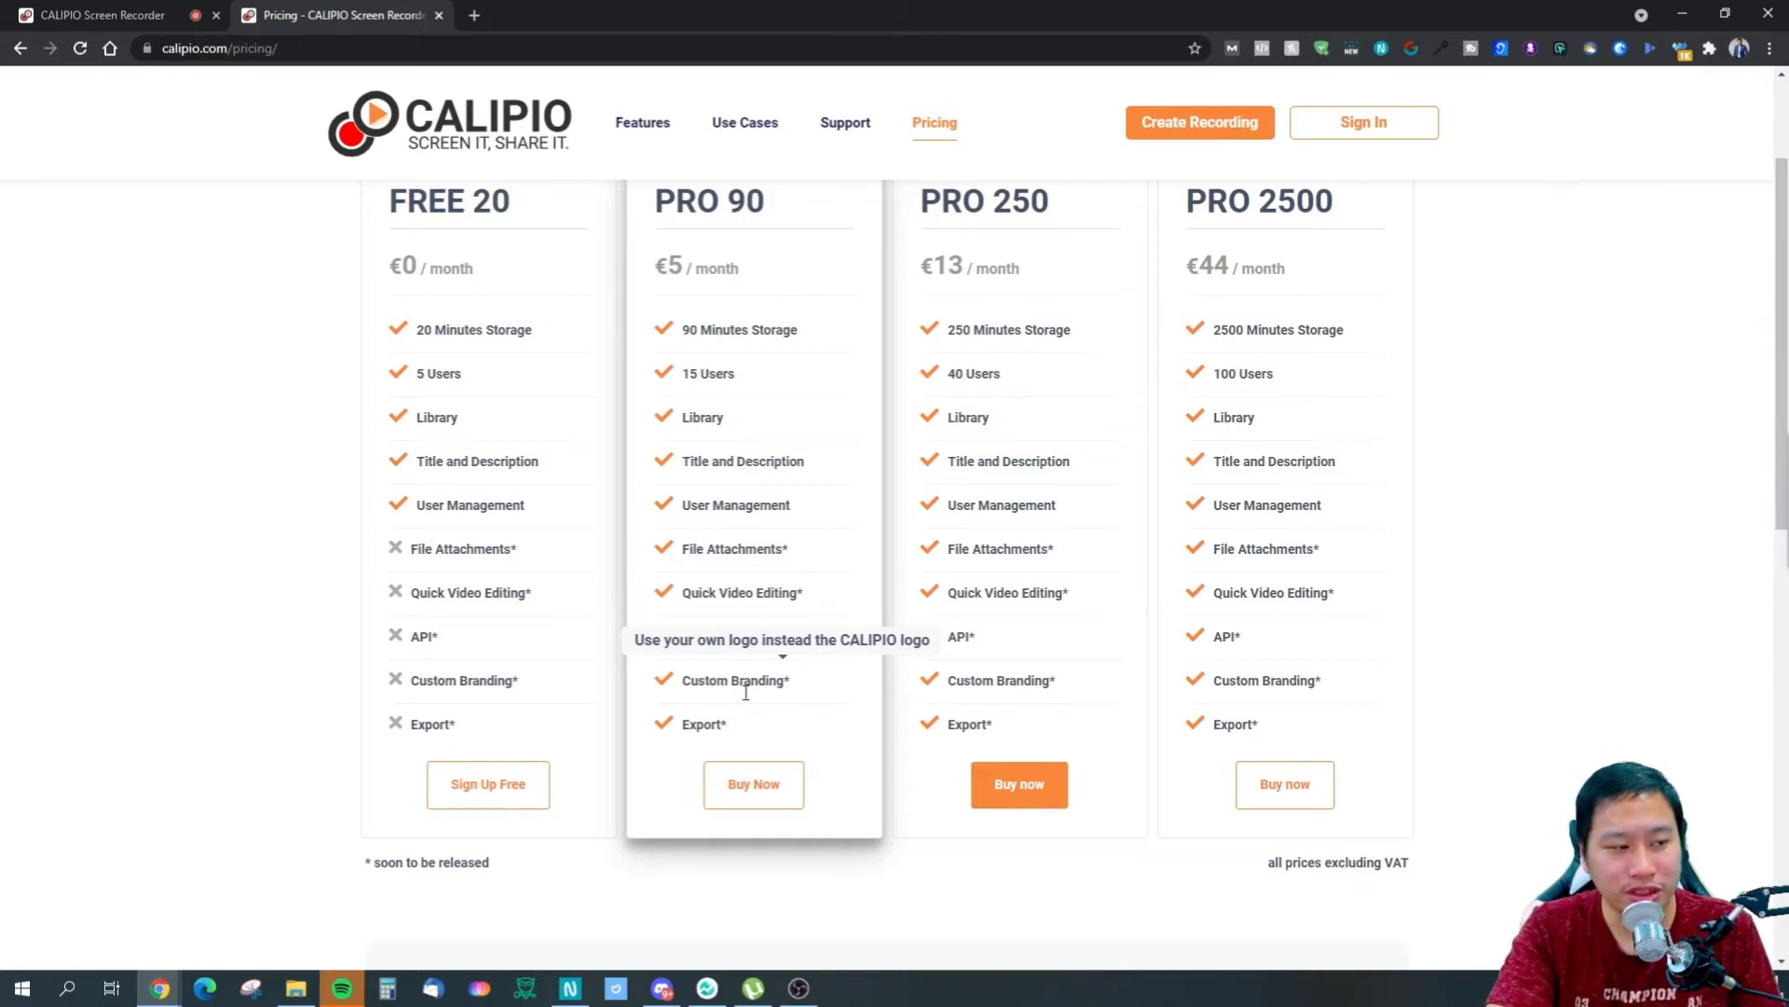
{"action": "mouse_move", "coordinate": [697, 723]}
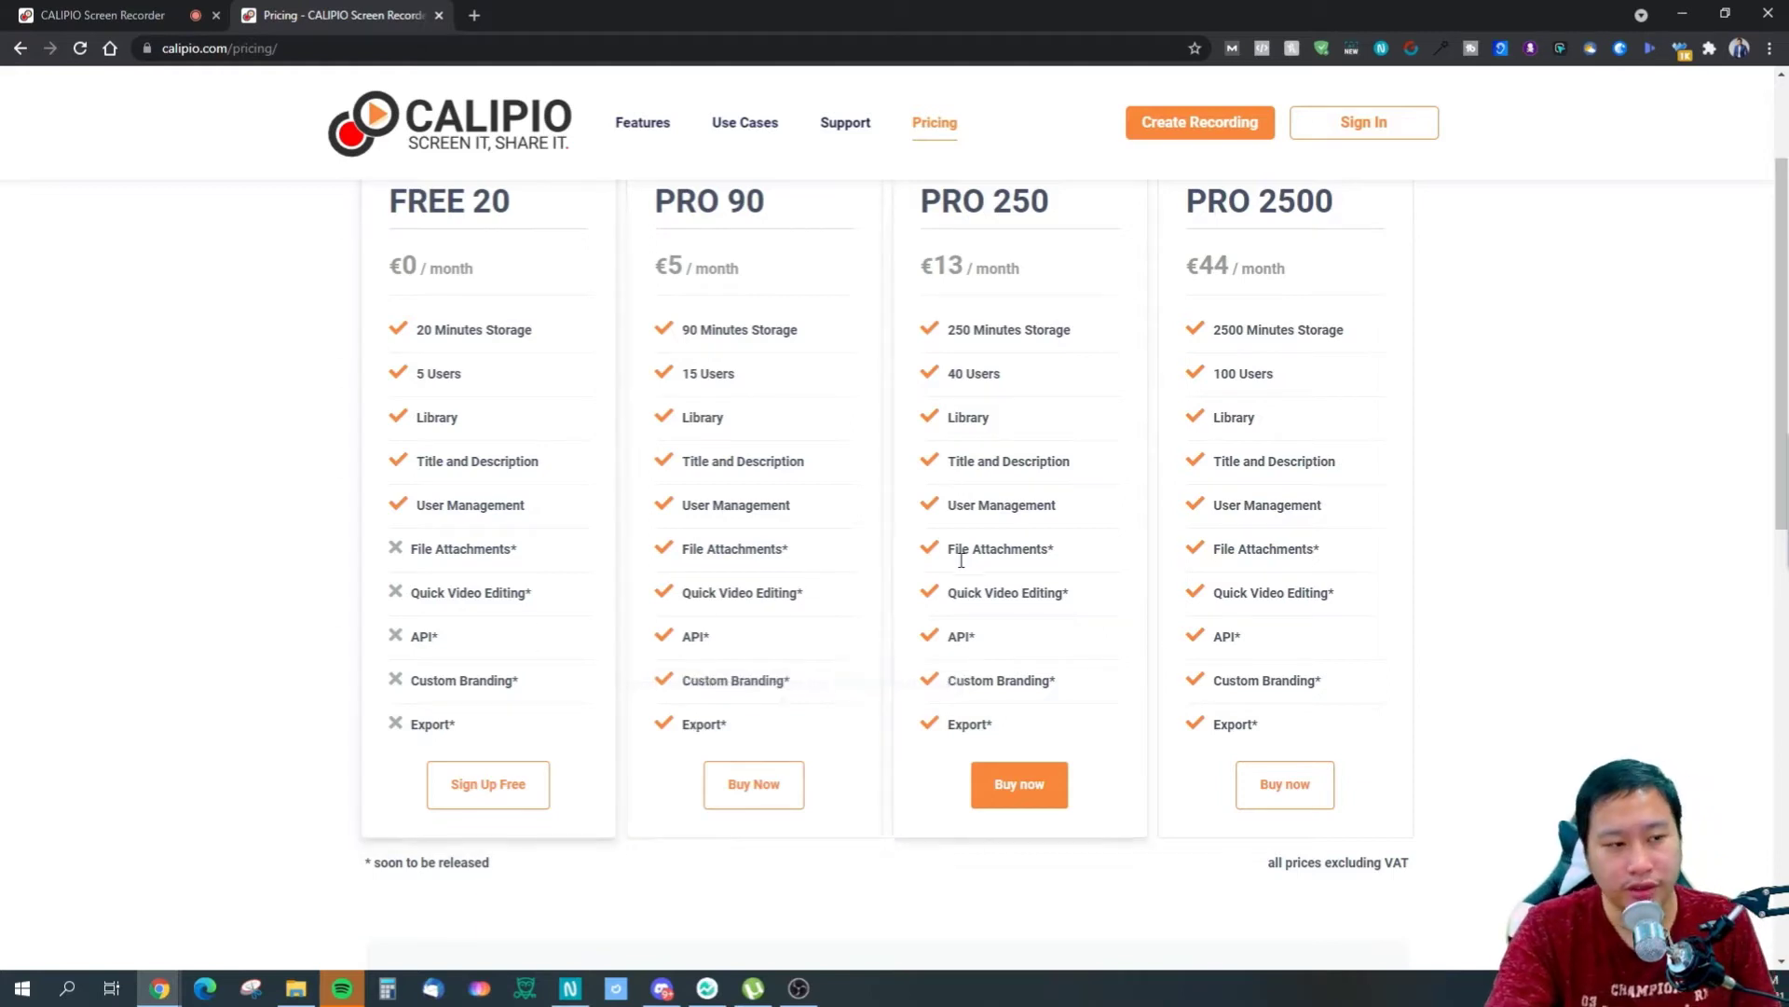
{"action": "scroll", "coordinate": [1542, 583], "scroll_direction": "up", "scroll_amount": 1}
{"action": "scroll", "coordinate": [1506, 599], "scroll_direction": "down", "scroll_amount": 7}
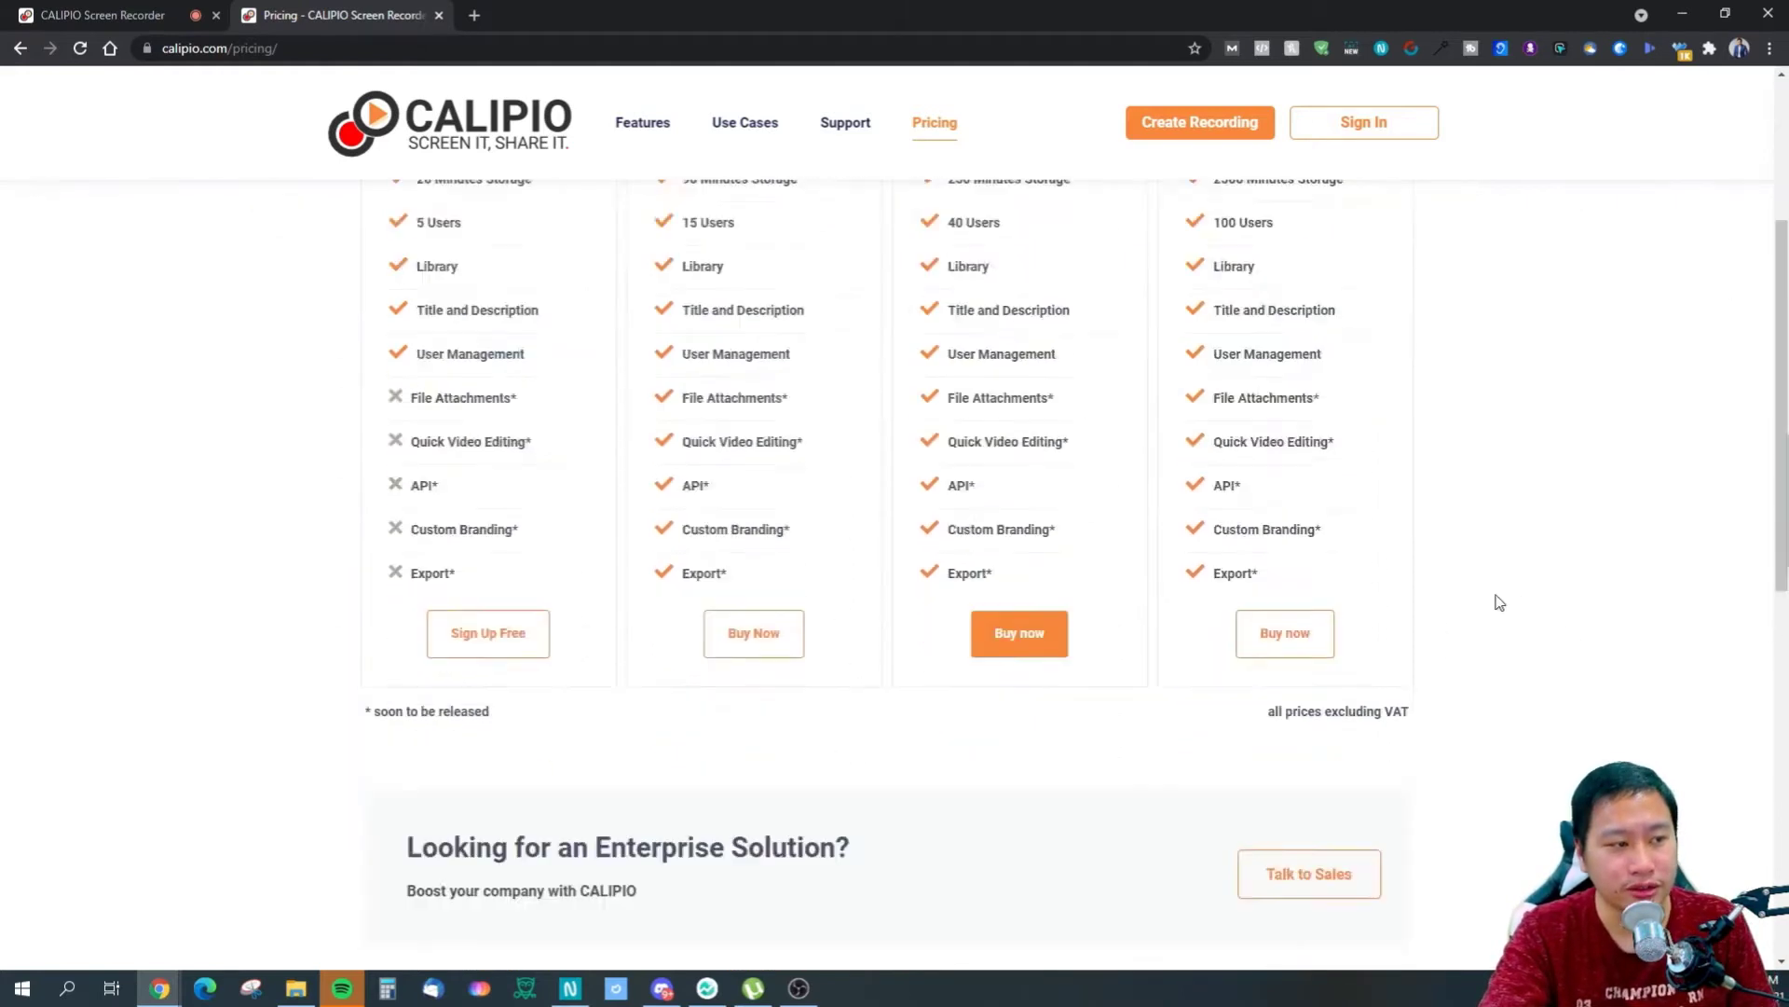
{"action": "scroll", "coordinate": [761, 636], "scroll_direction": "up", "scroll_amount": 7}
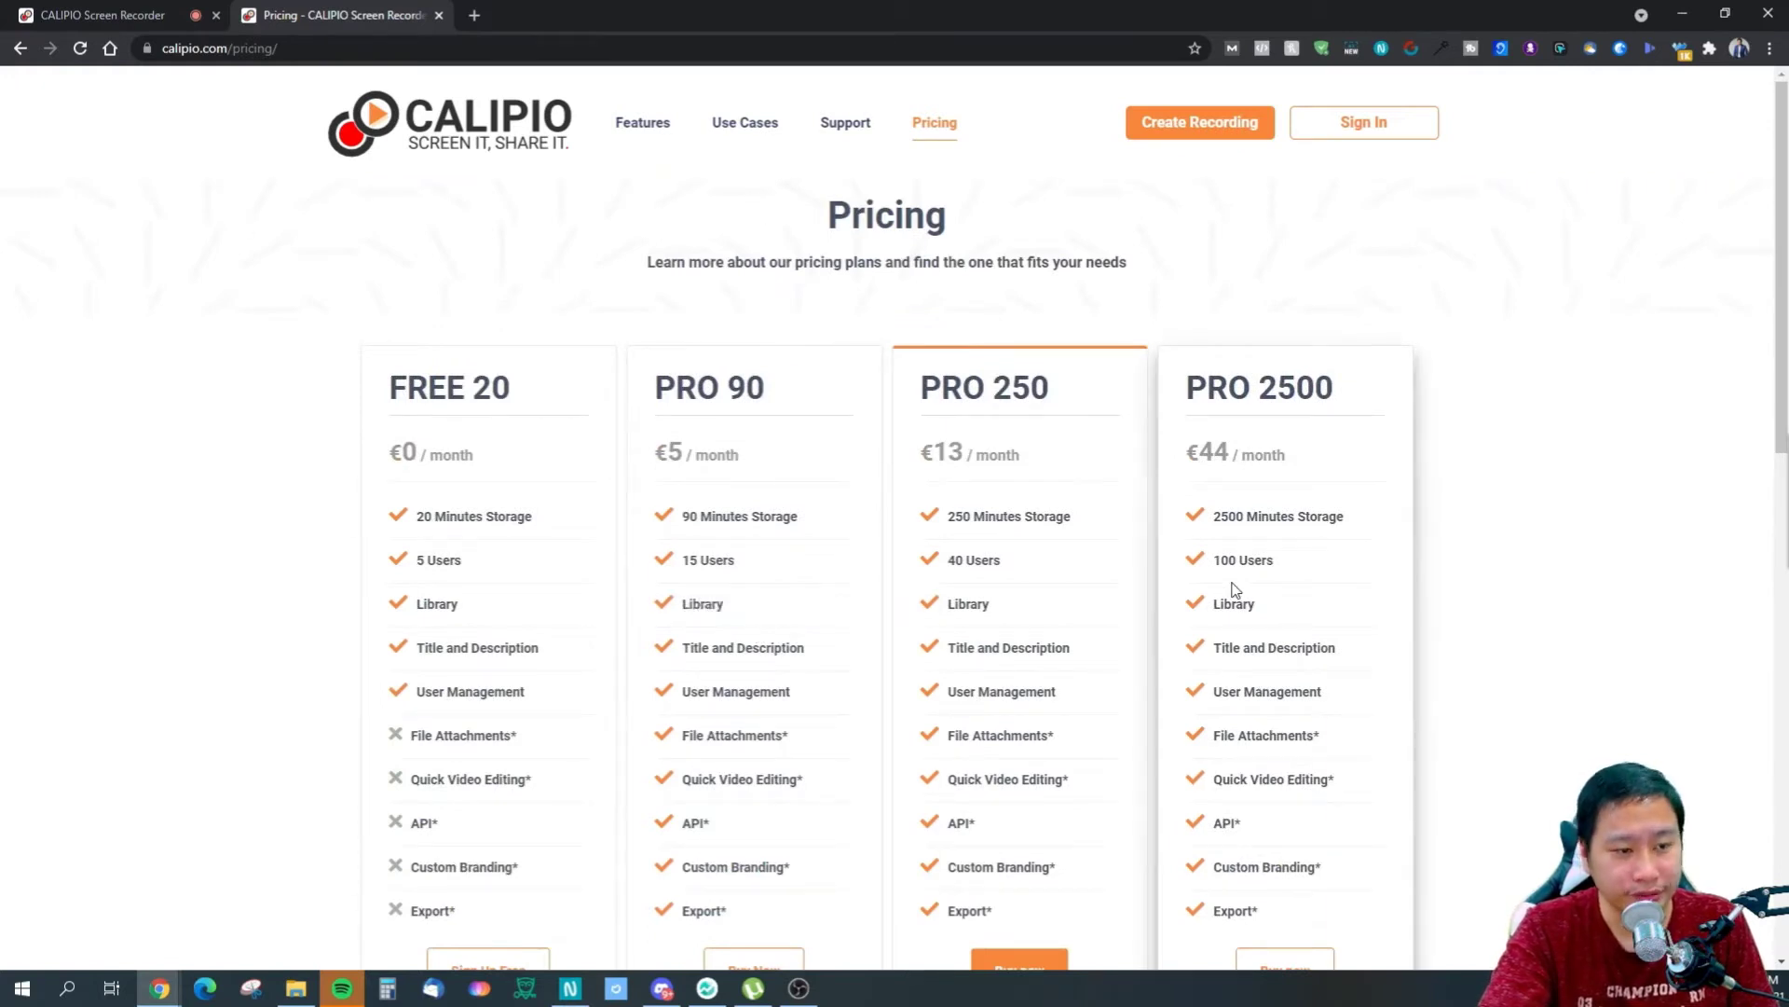
- Switch between the recorder setup and pricing tabs, ending on the recorder setup
{"action": "key", "text": "ctrl+1"}
{"action": "key", "text": "ctrl+2"}
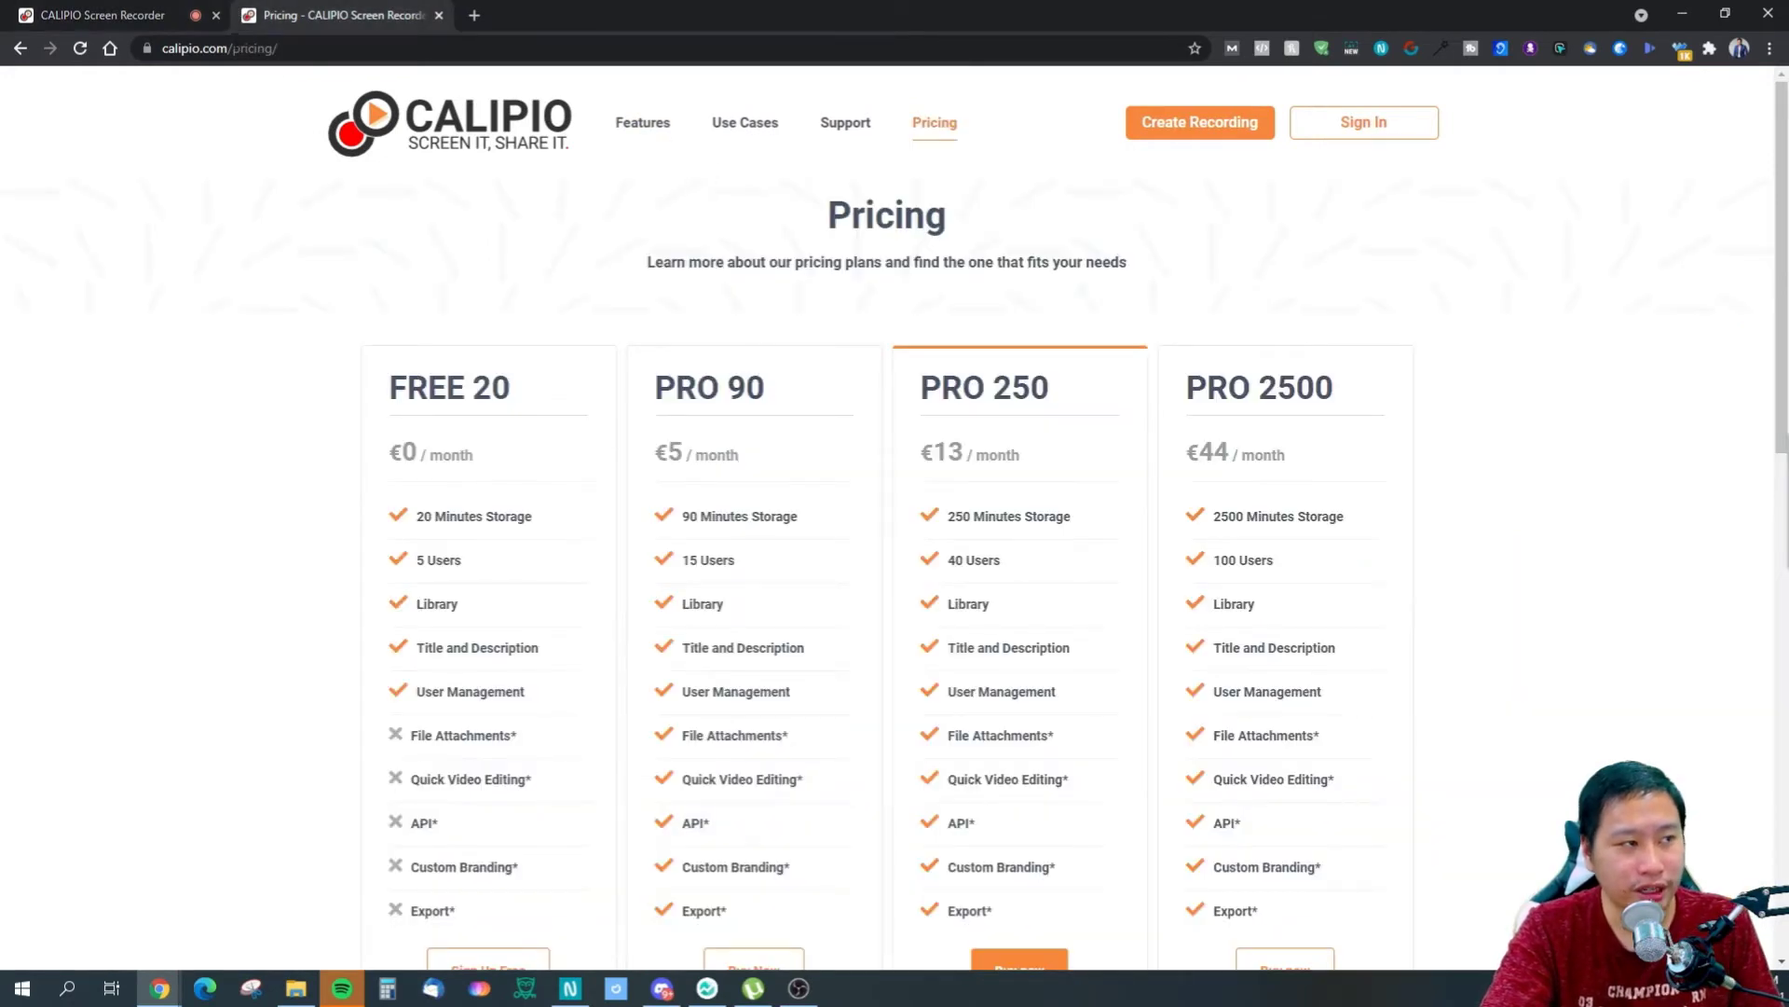
{"action": "key", "text": "ctrl+1"}
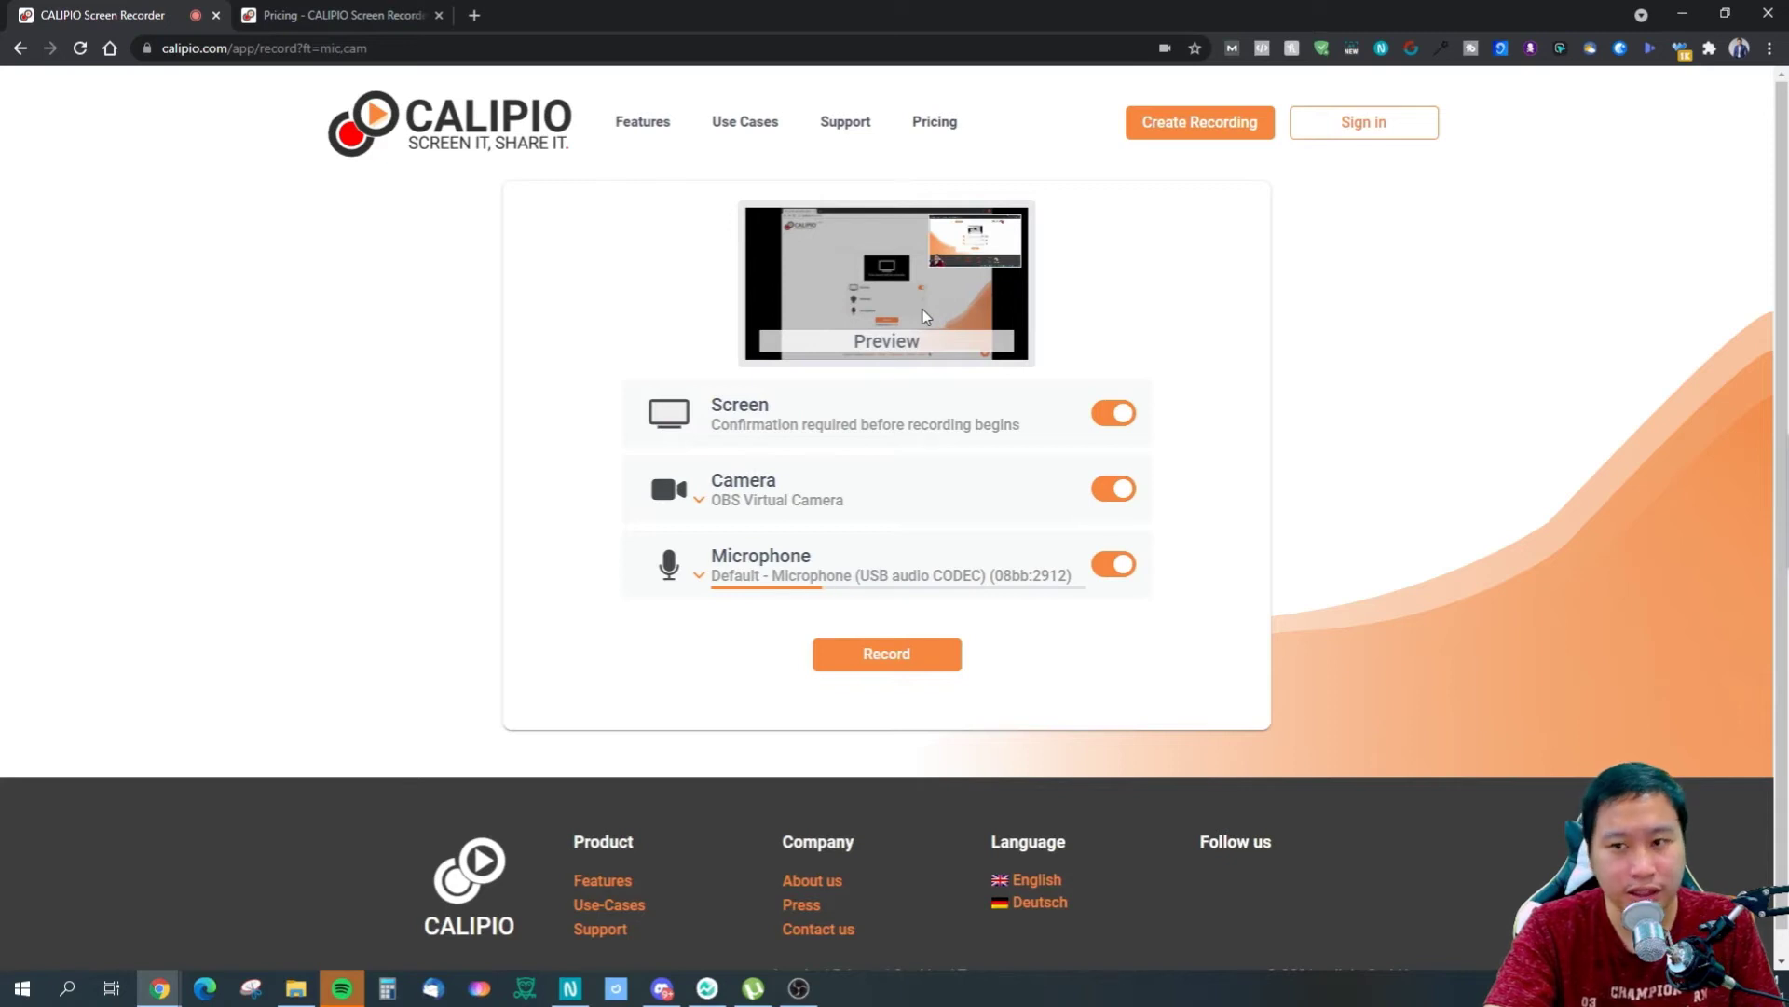
- Toggle the camera off and back on, then start a screen, camera and microphone recording
{"action": "left_click", "coordinate": [1116, 491]}
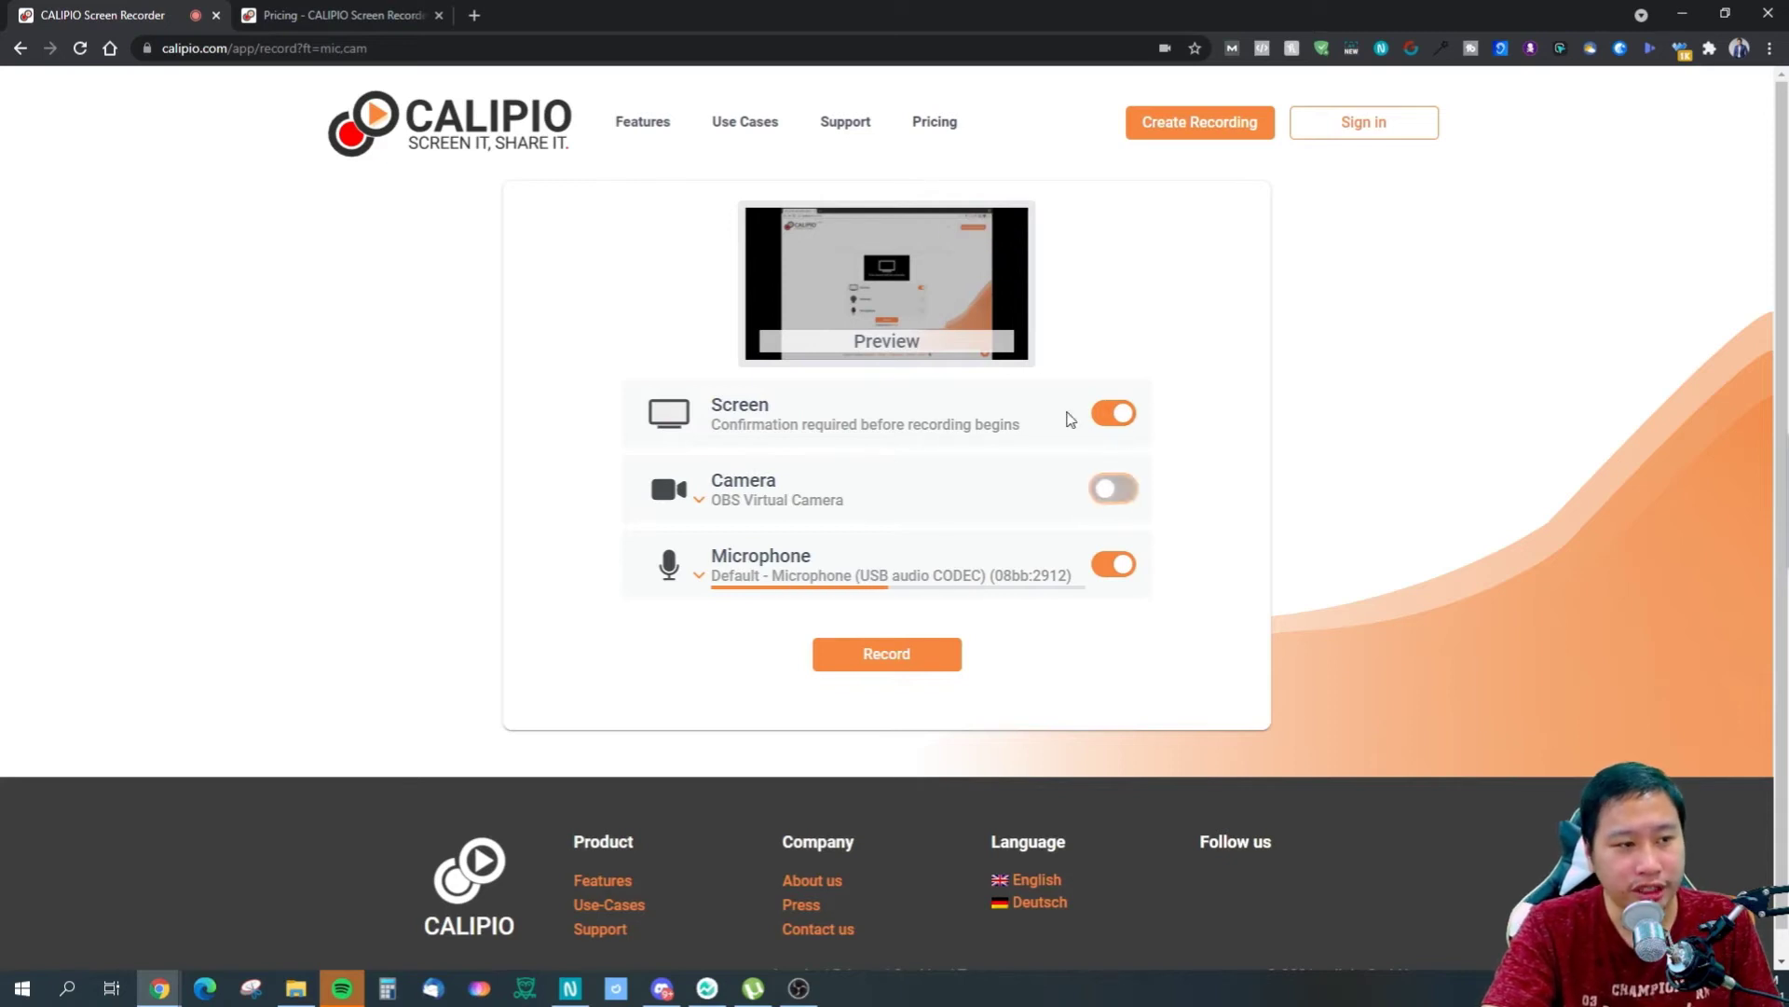
{"action": "left_click", "coordinate": [1121, 503]}
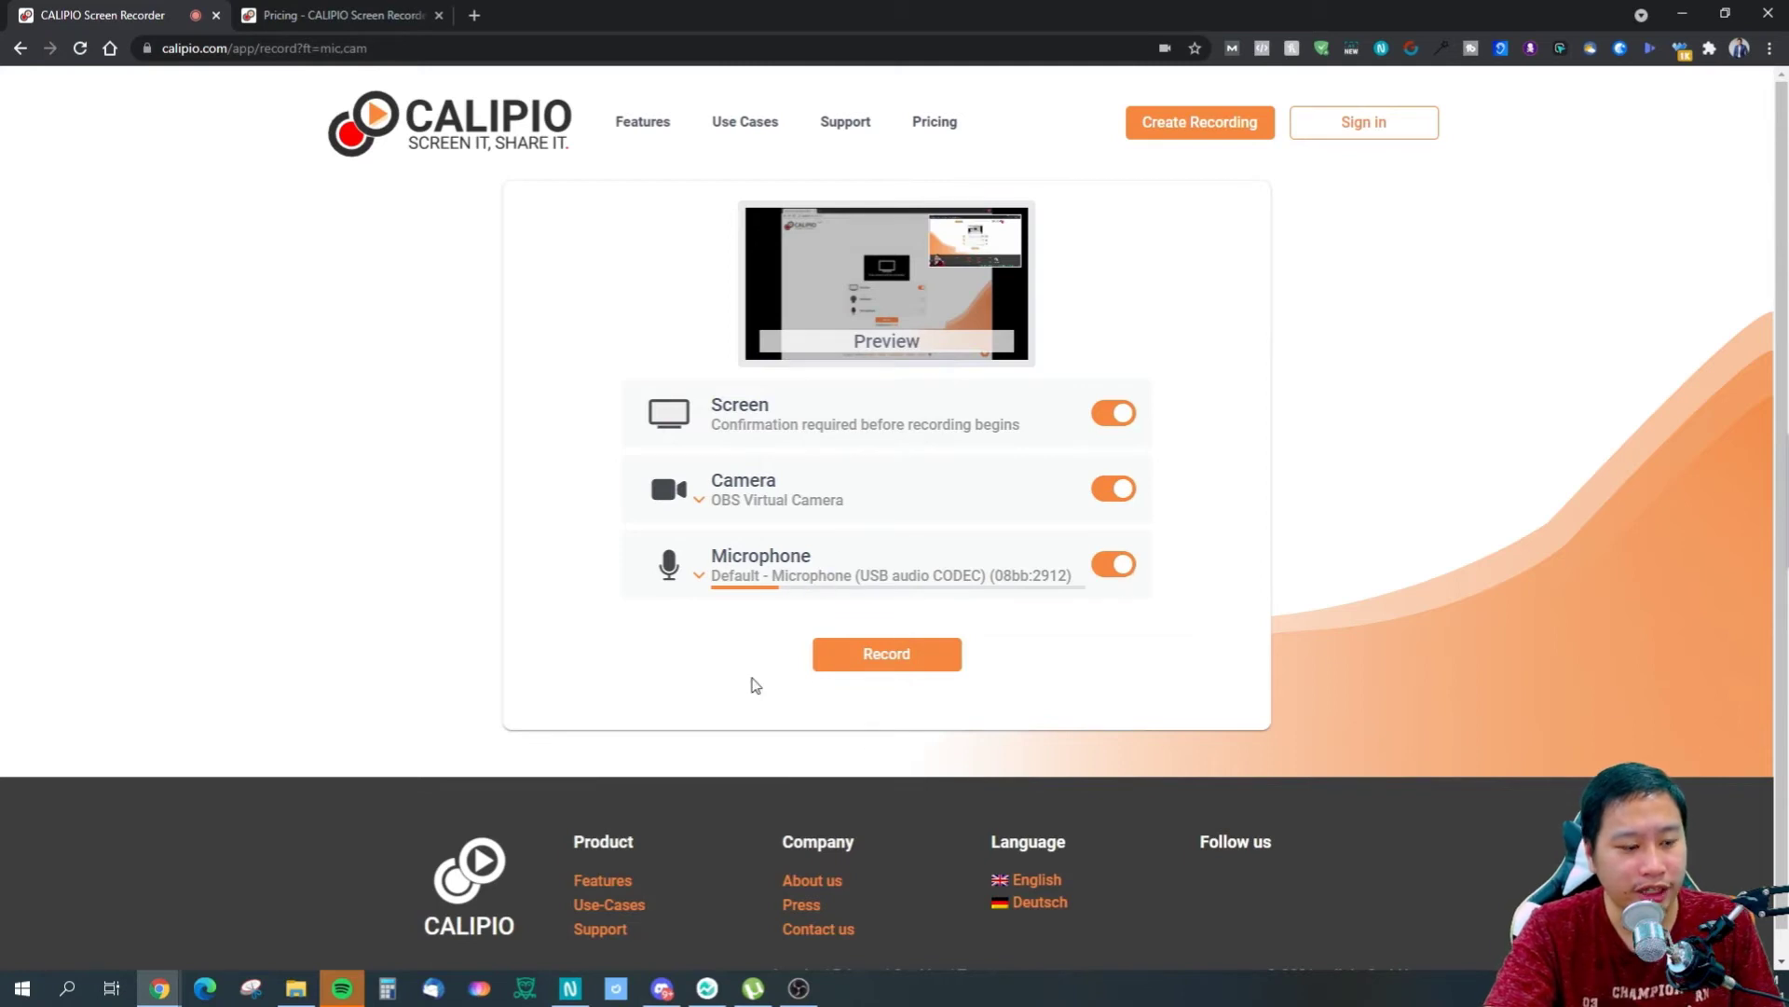
{"action": "left_click", "coordinate": [885, 664]}
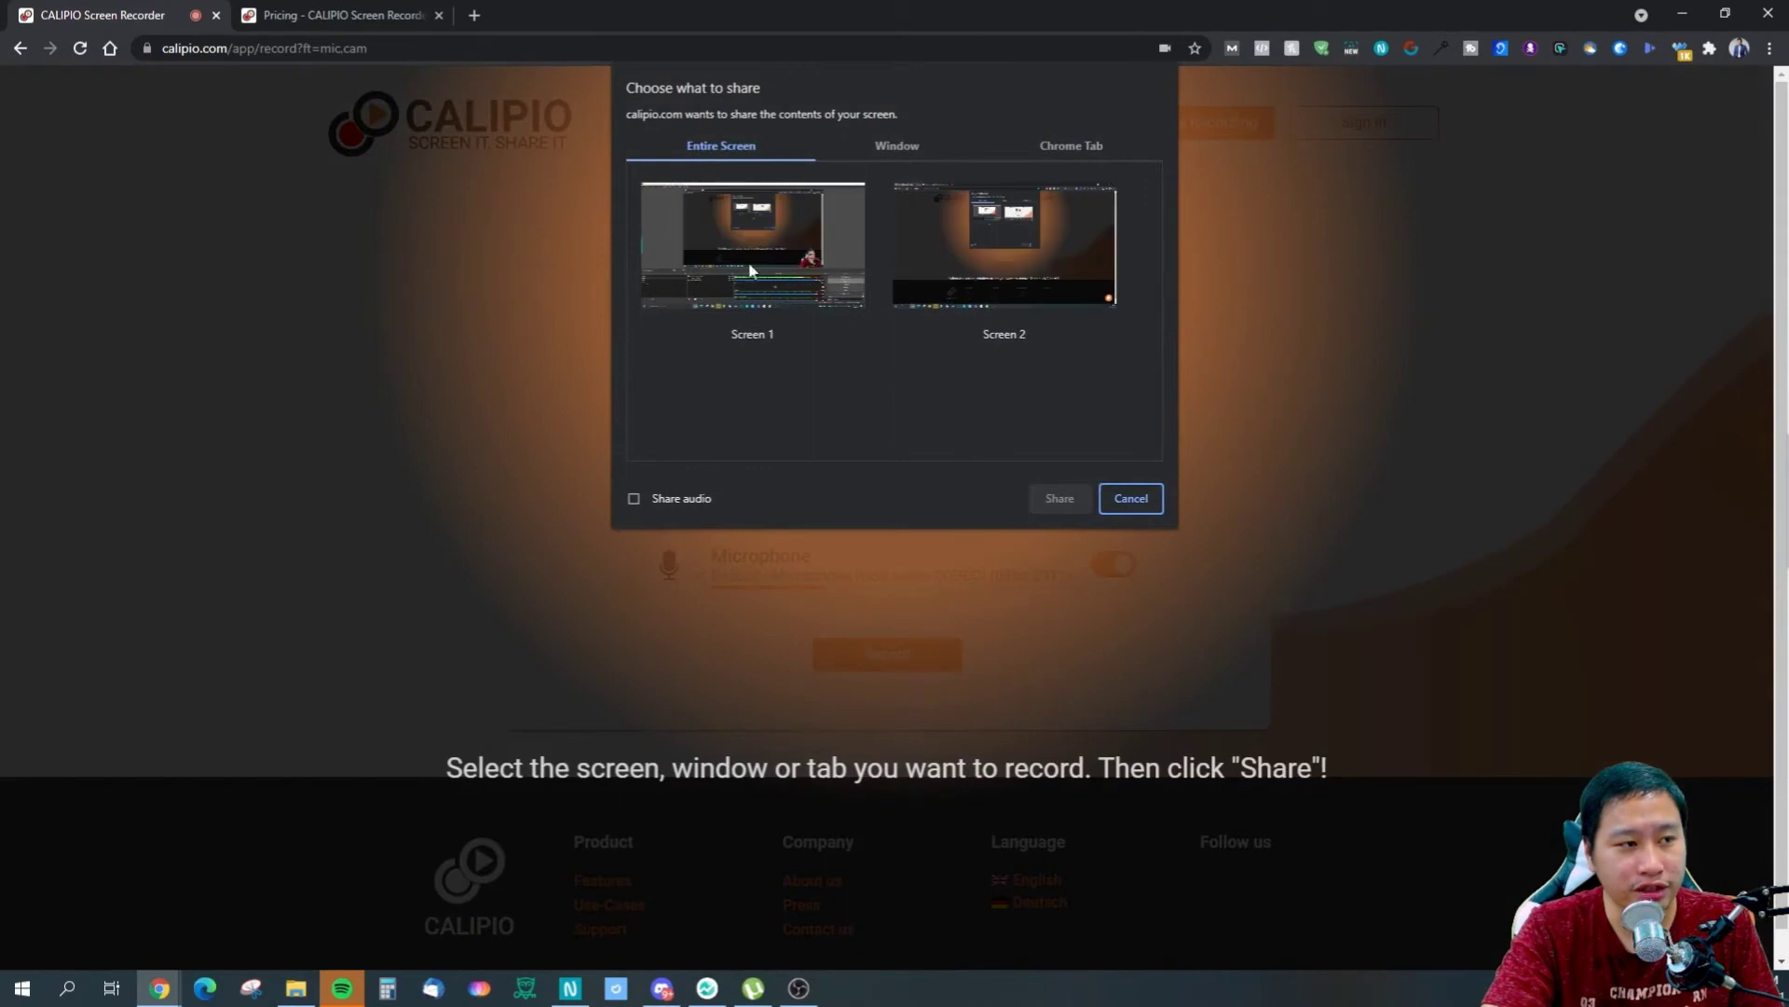
- Share Screen 2 and record a brief capture of it
{"action": "left_click", "coordinate": [1014, 266]}
{"action": "left_click", "coordinate": [1060, 499]}
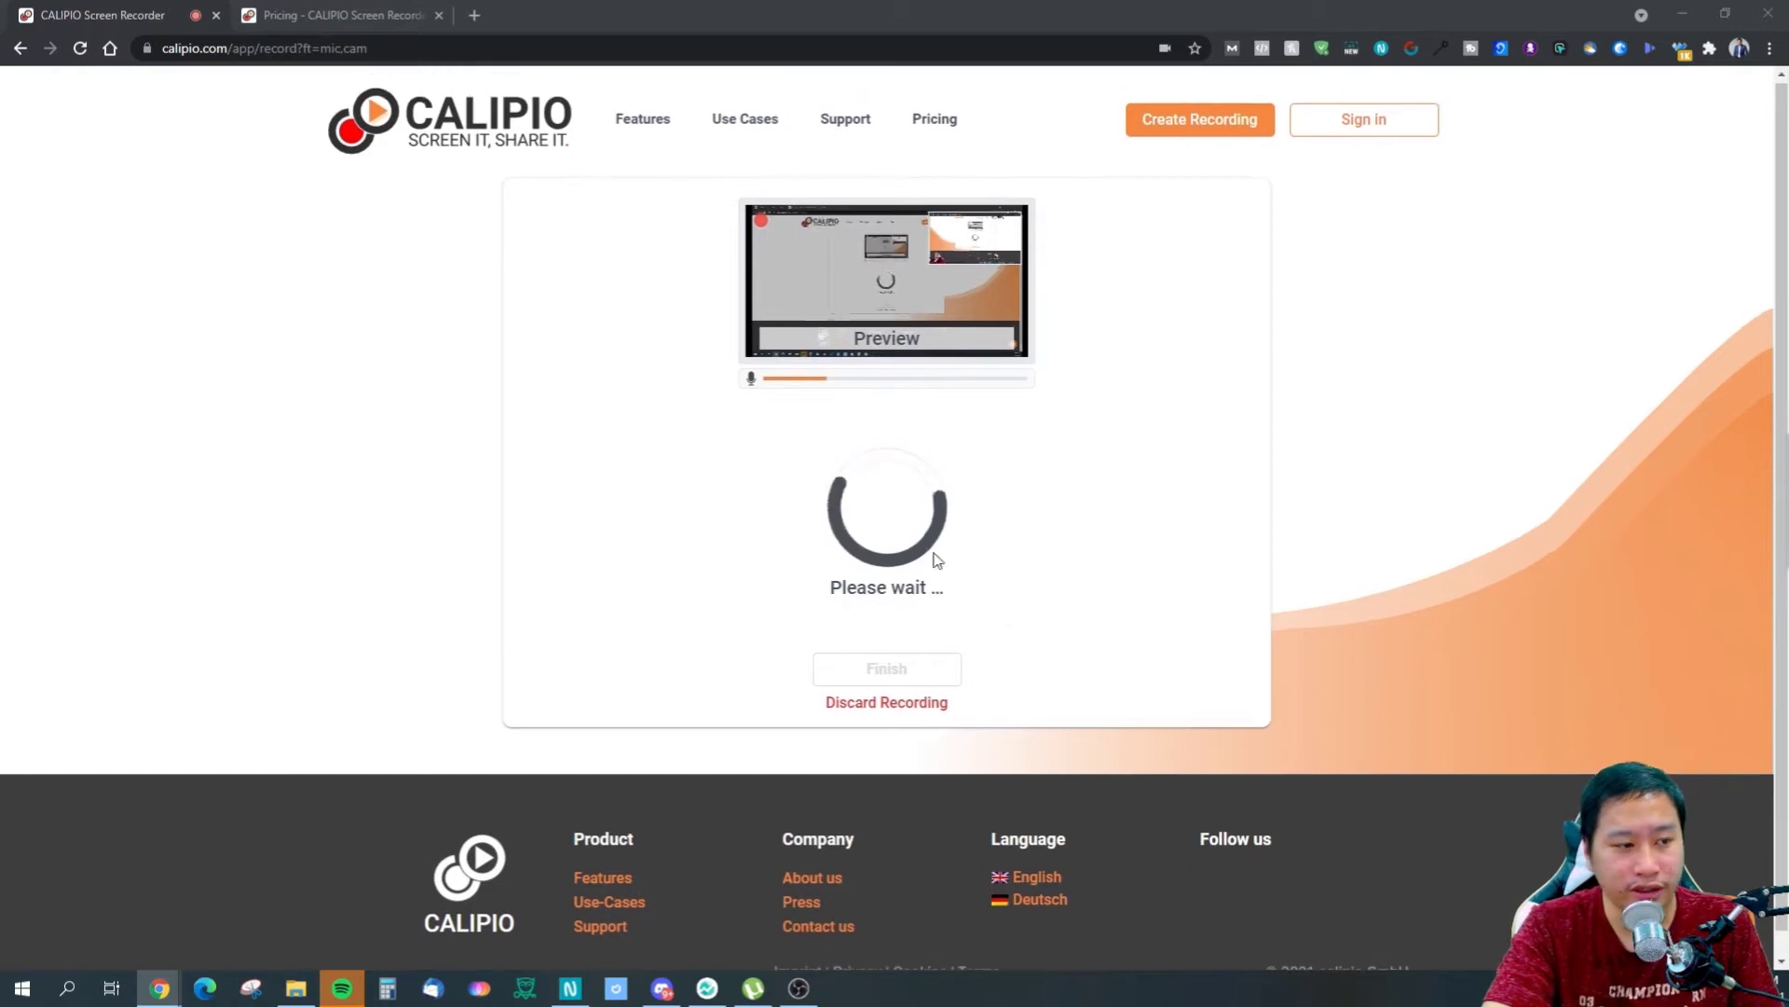
{"action": "scroll", "coordinate": [825, 567], "scroll_direction": "down", "scroll_amount": 10}
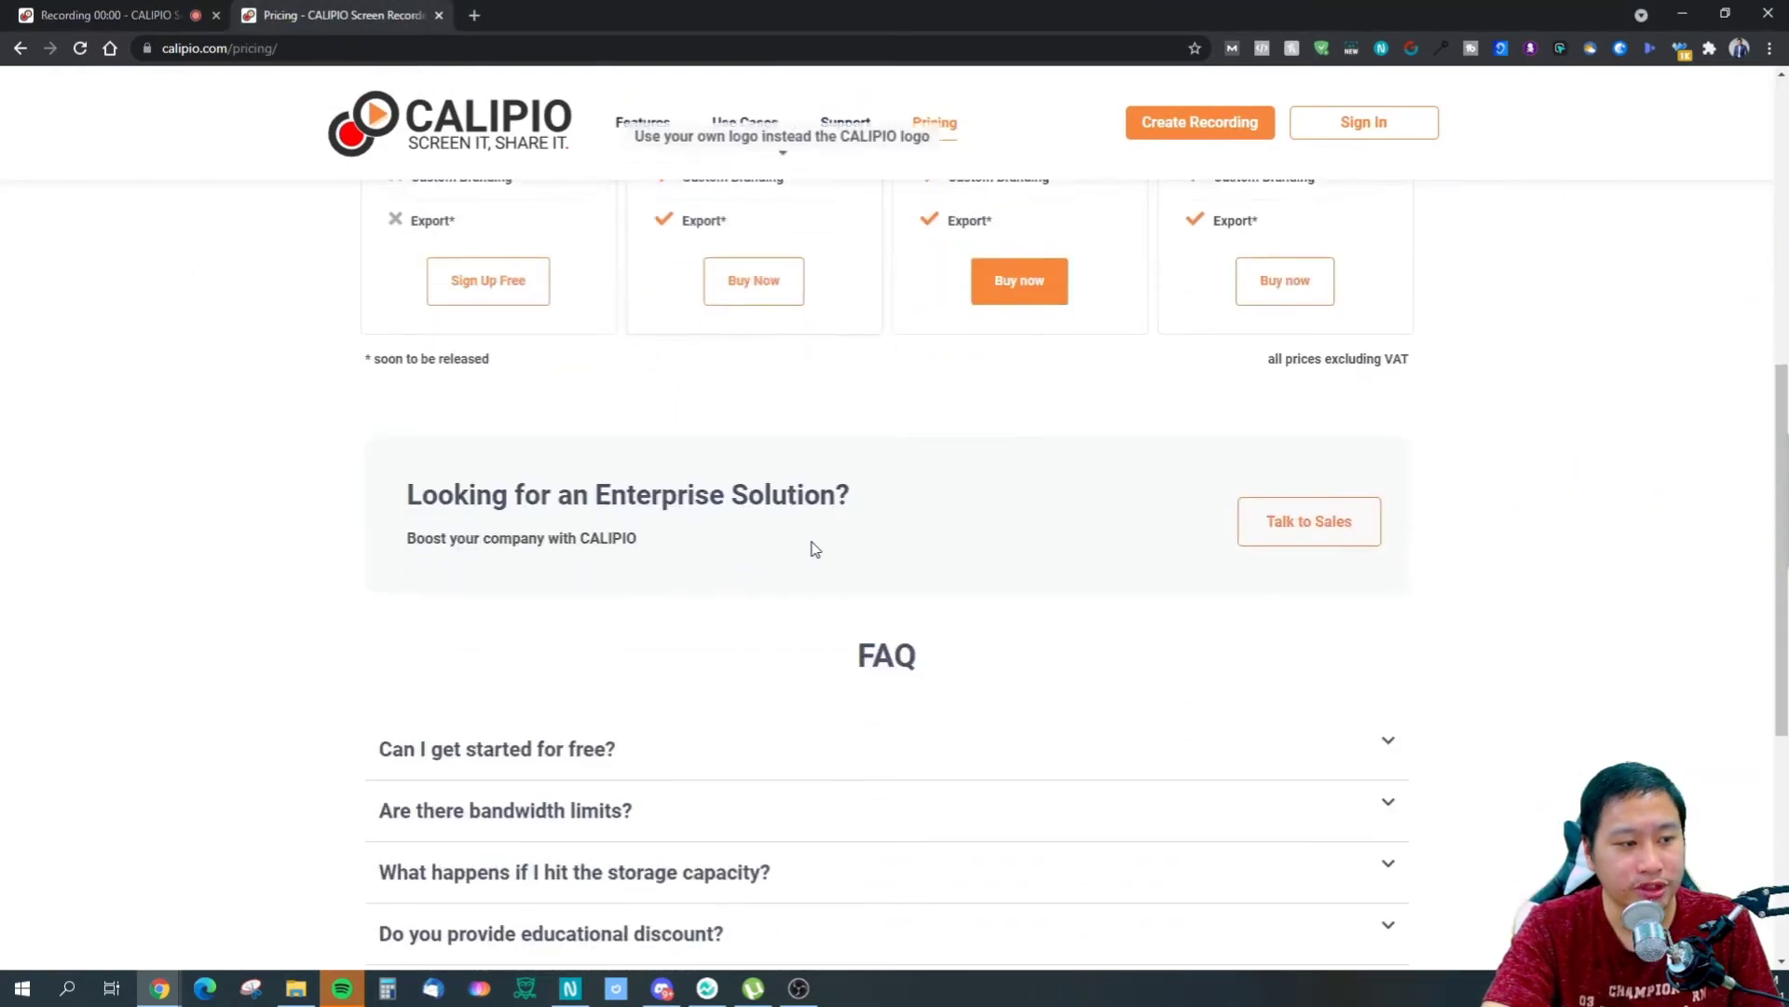
{"action": "scroll", "coordinate": [846, 560], "scroll_direction": "up", "scroll_amount": 8}
{"action": "scroll", "coordinate": [847, 560], "scroll_direction": "up", "scroll_amount": 5}
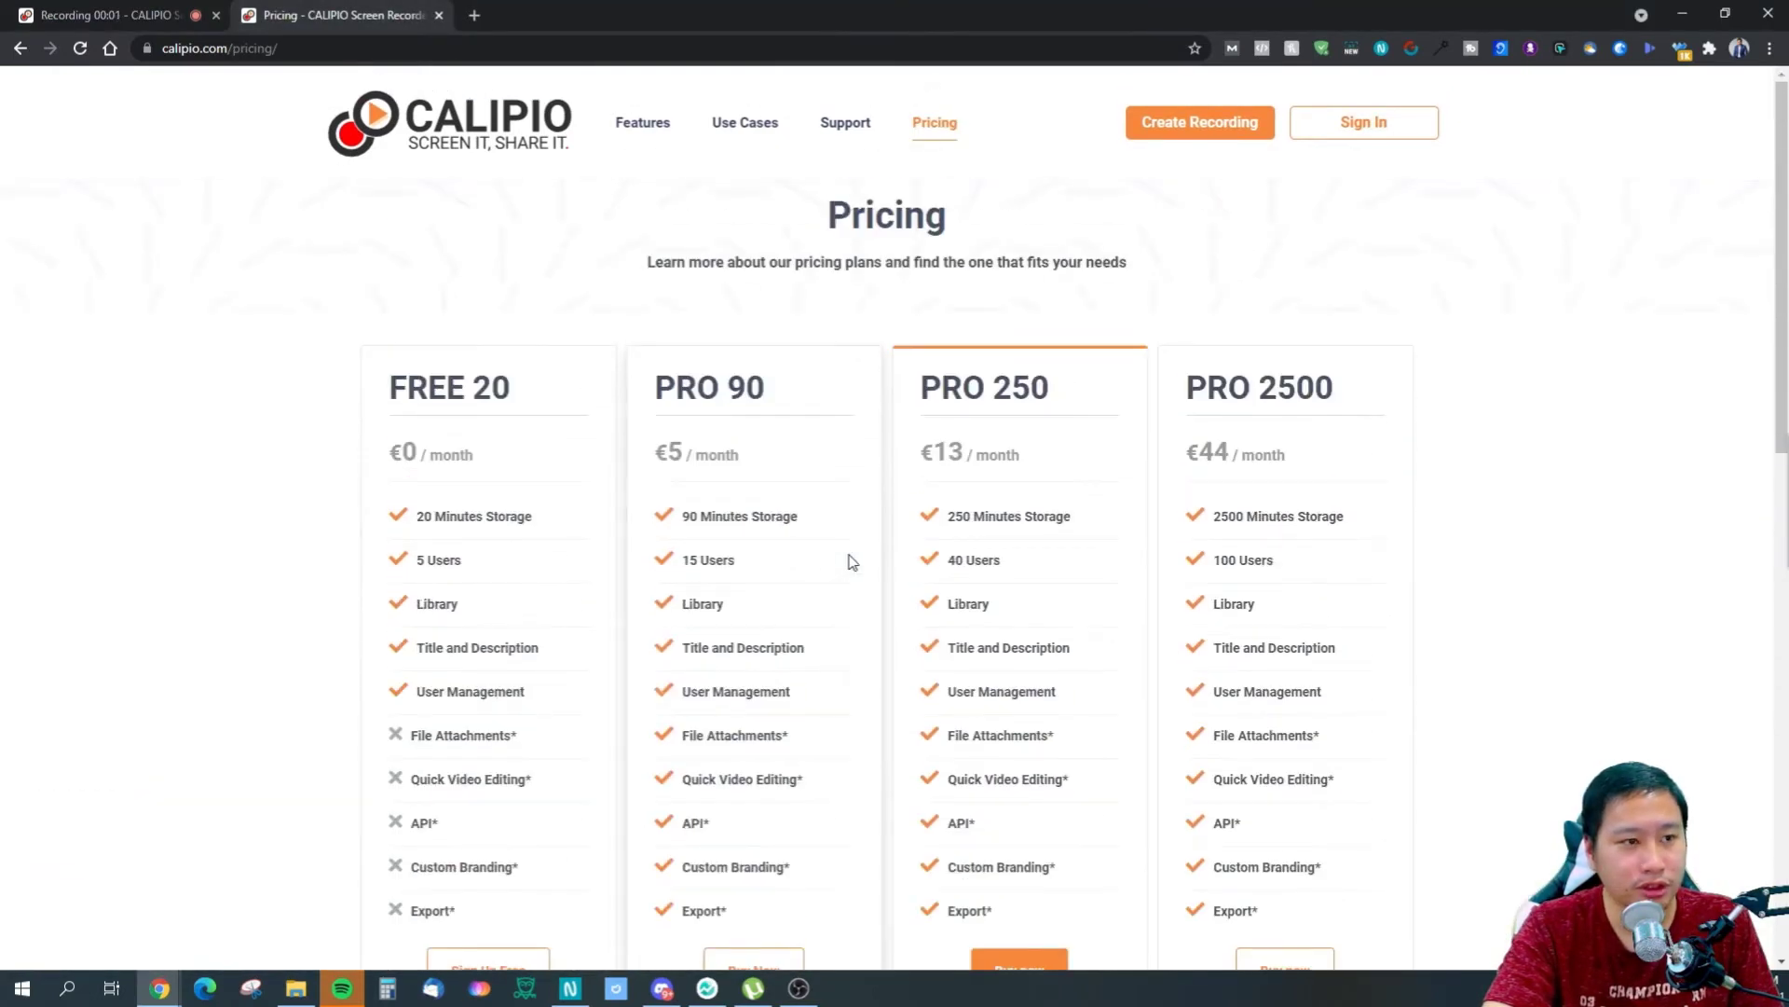
- Finish the 00:05 recording so it saves encrypted to the cloud, then open its playback page
{"action": "key", "text": "ctrl+1"}
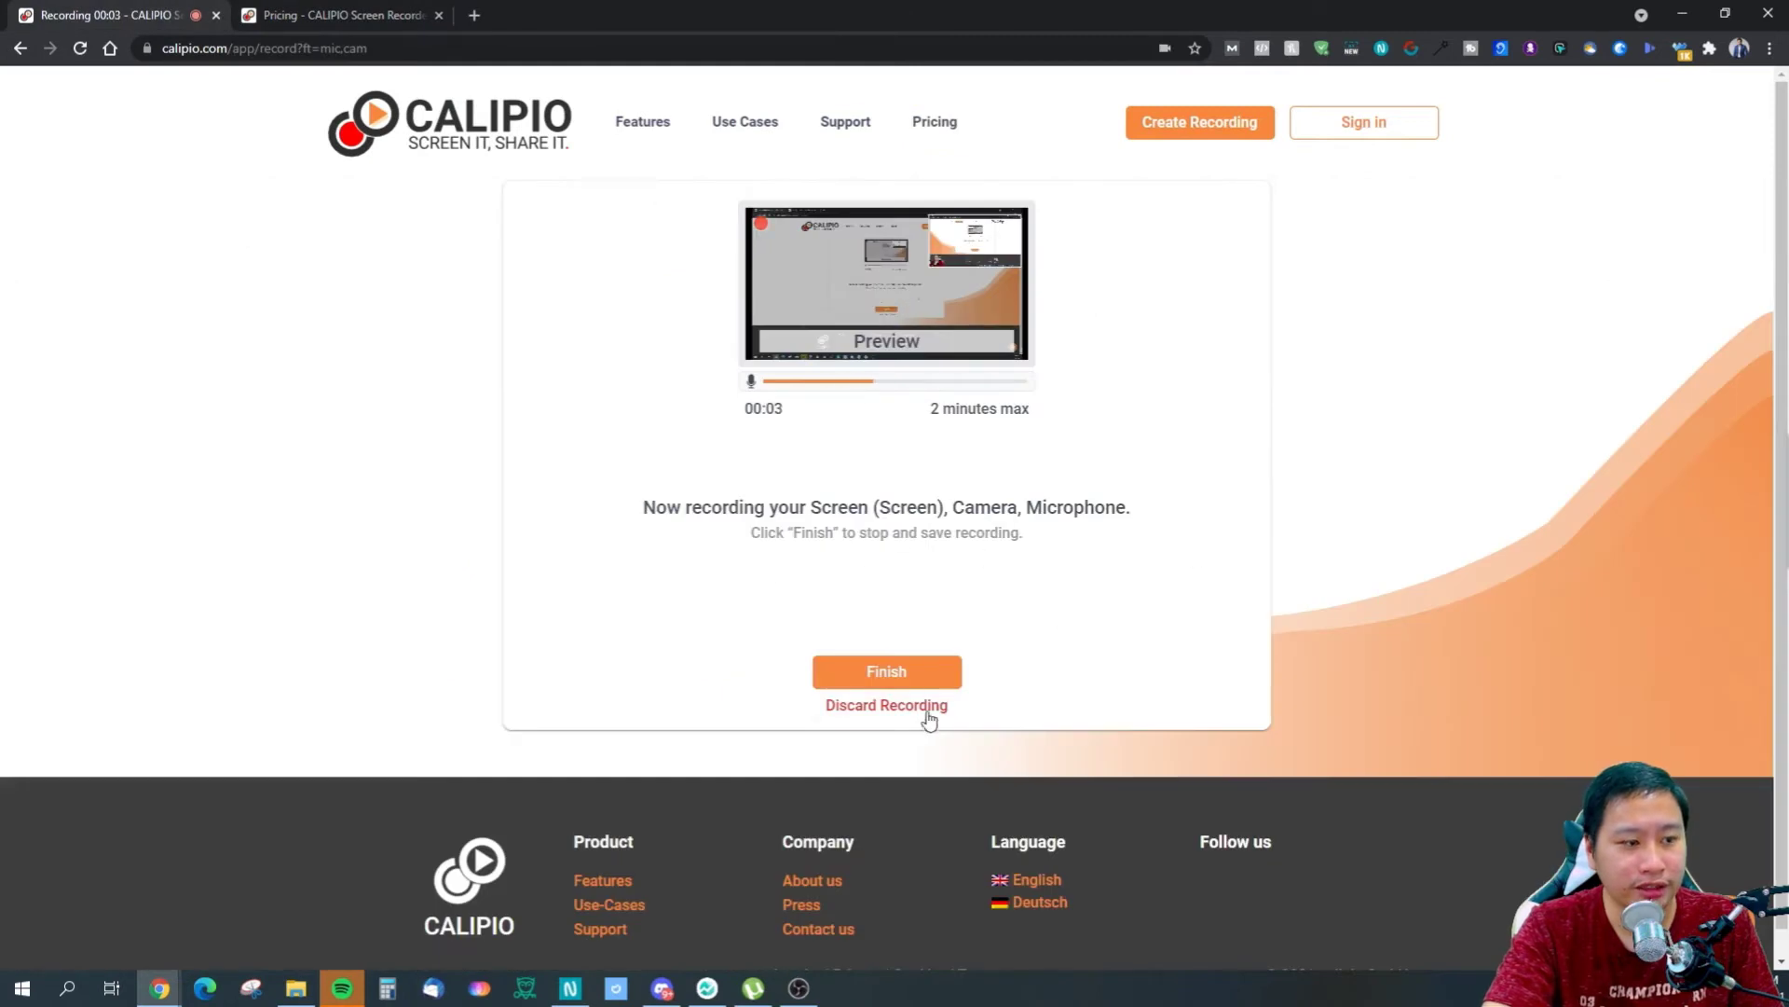
{"action": "left_click", "coordinate": [887, 673]}
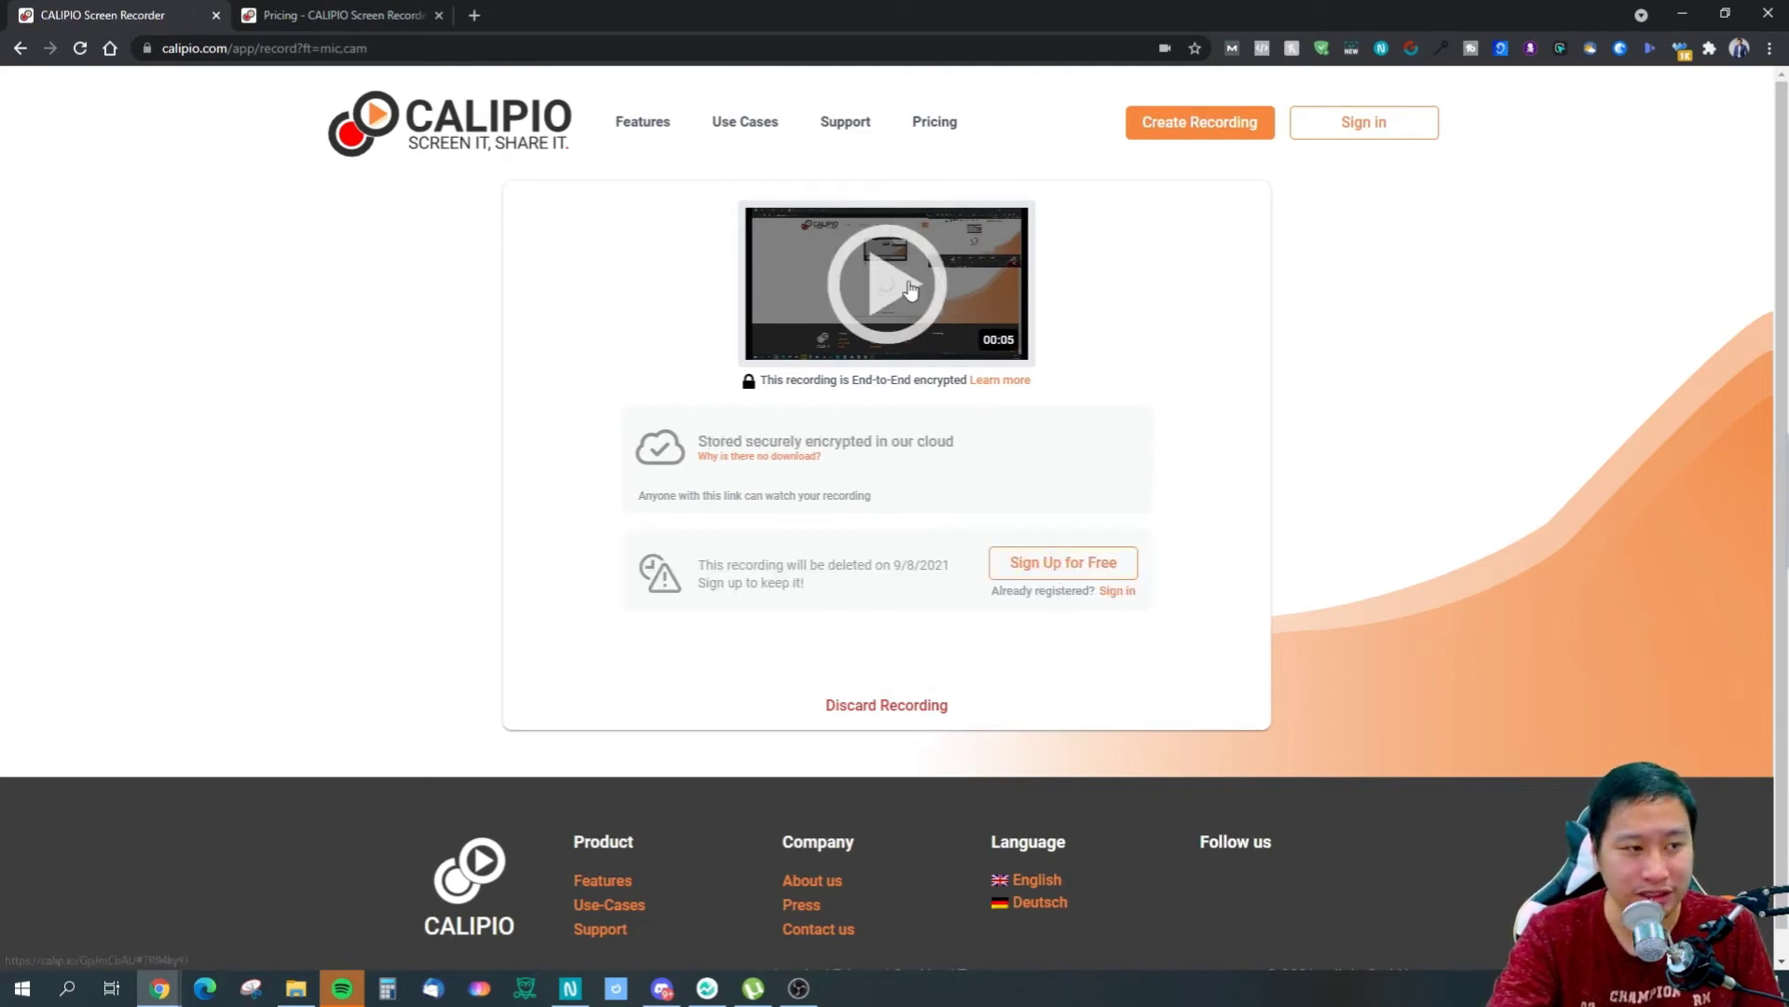
{"action": "left_click", "coordinate": [876, 340]}
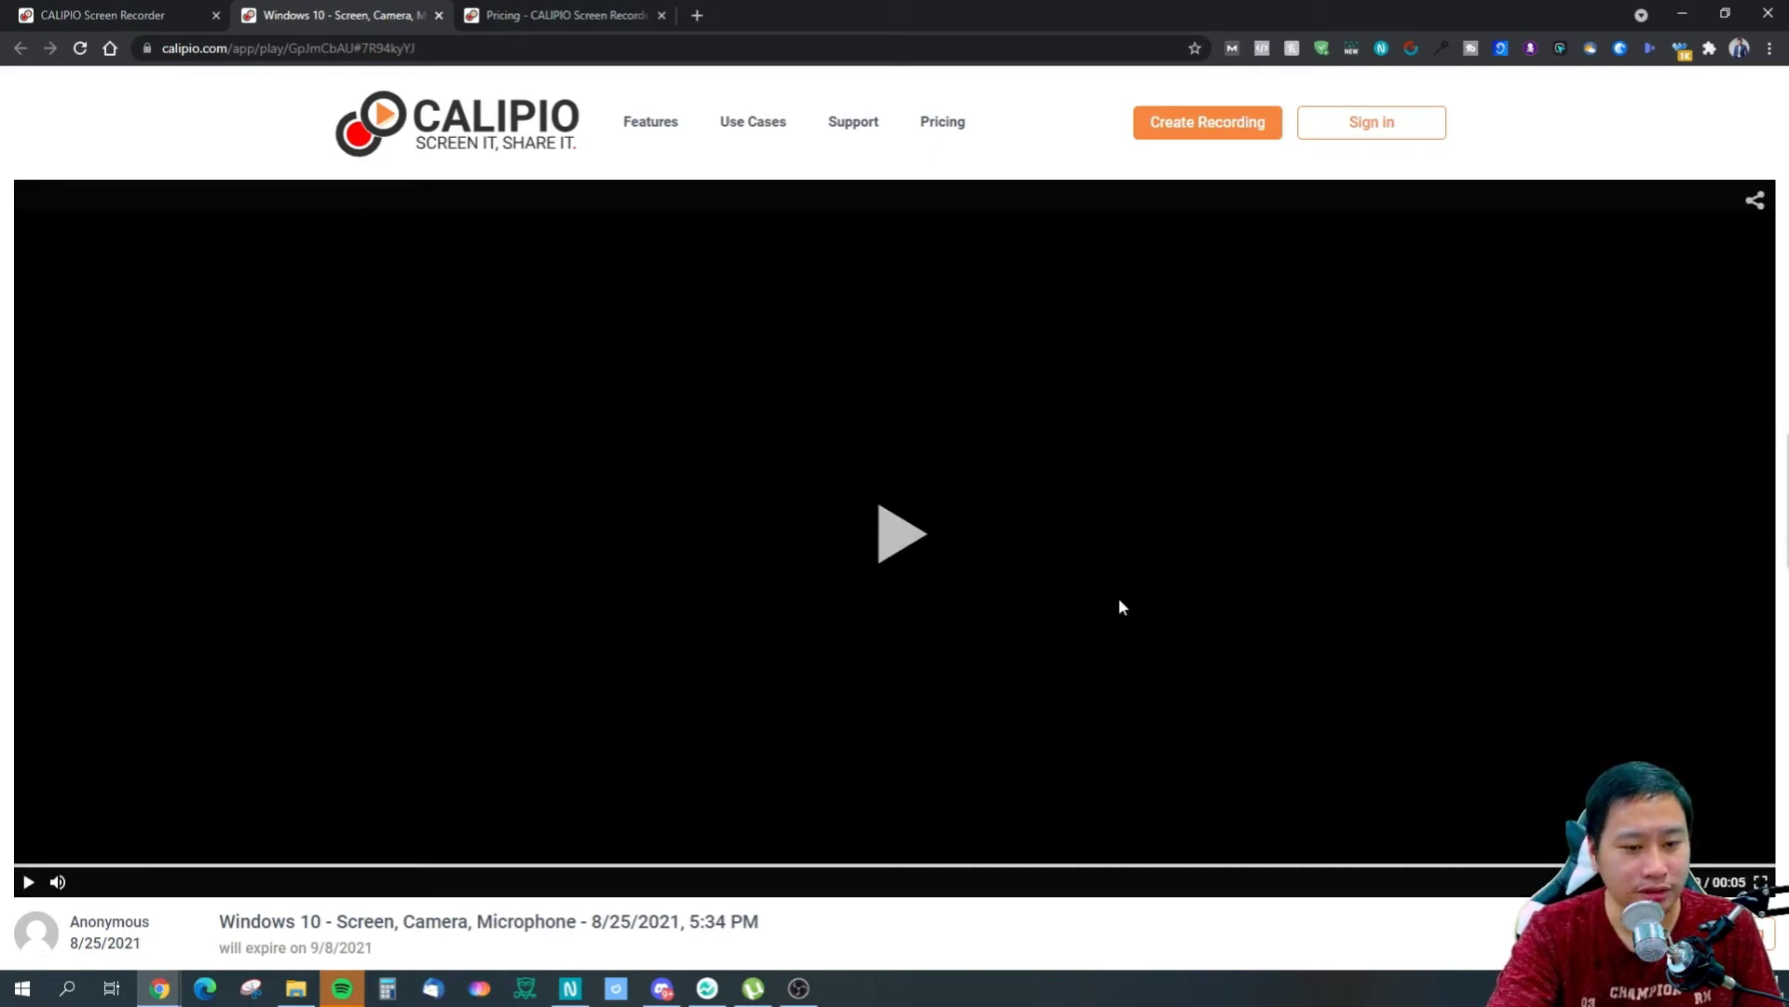
- Play the saved five-second clip on its playback page
{"action": "left_click", "coordinate": [900, 539]}
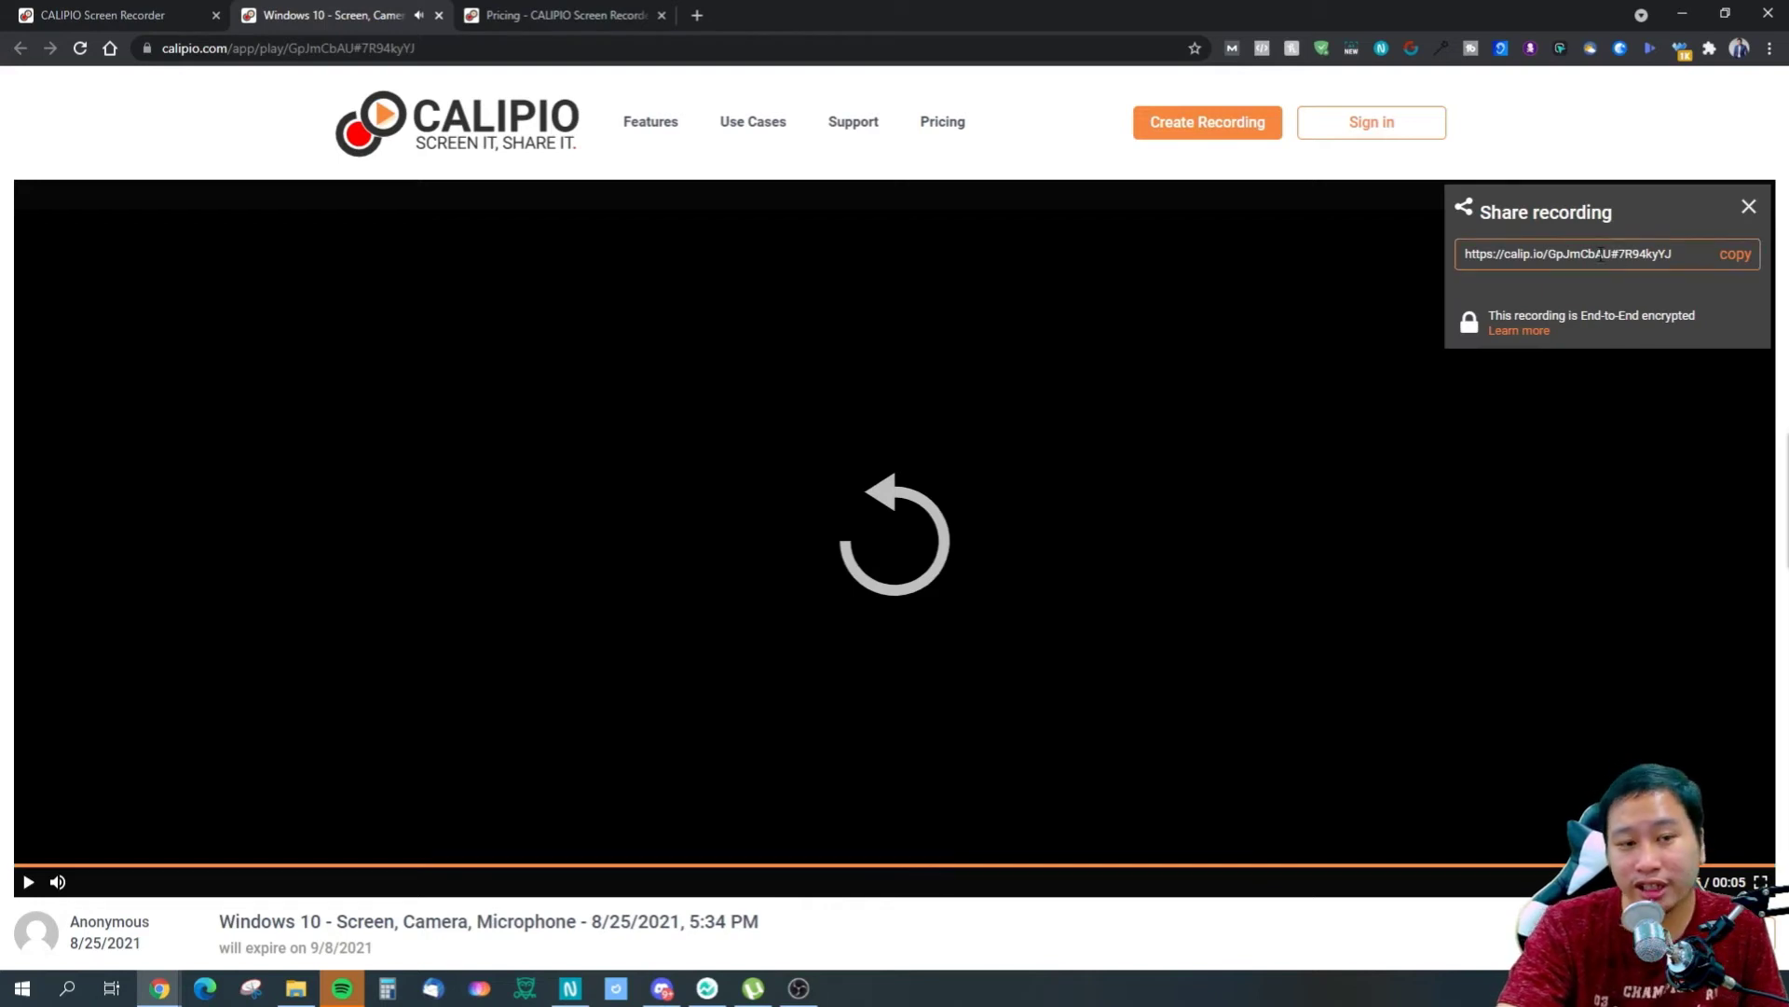
- Copy the recording's share link and load it in the browser
{"action": "left_click", "coordinate": [1737, 257]}
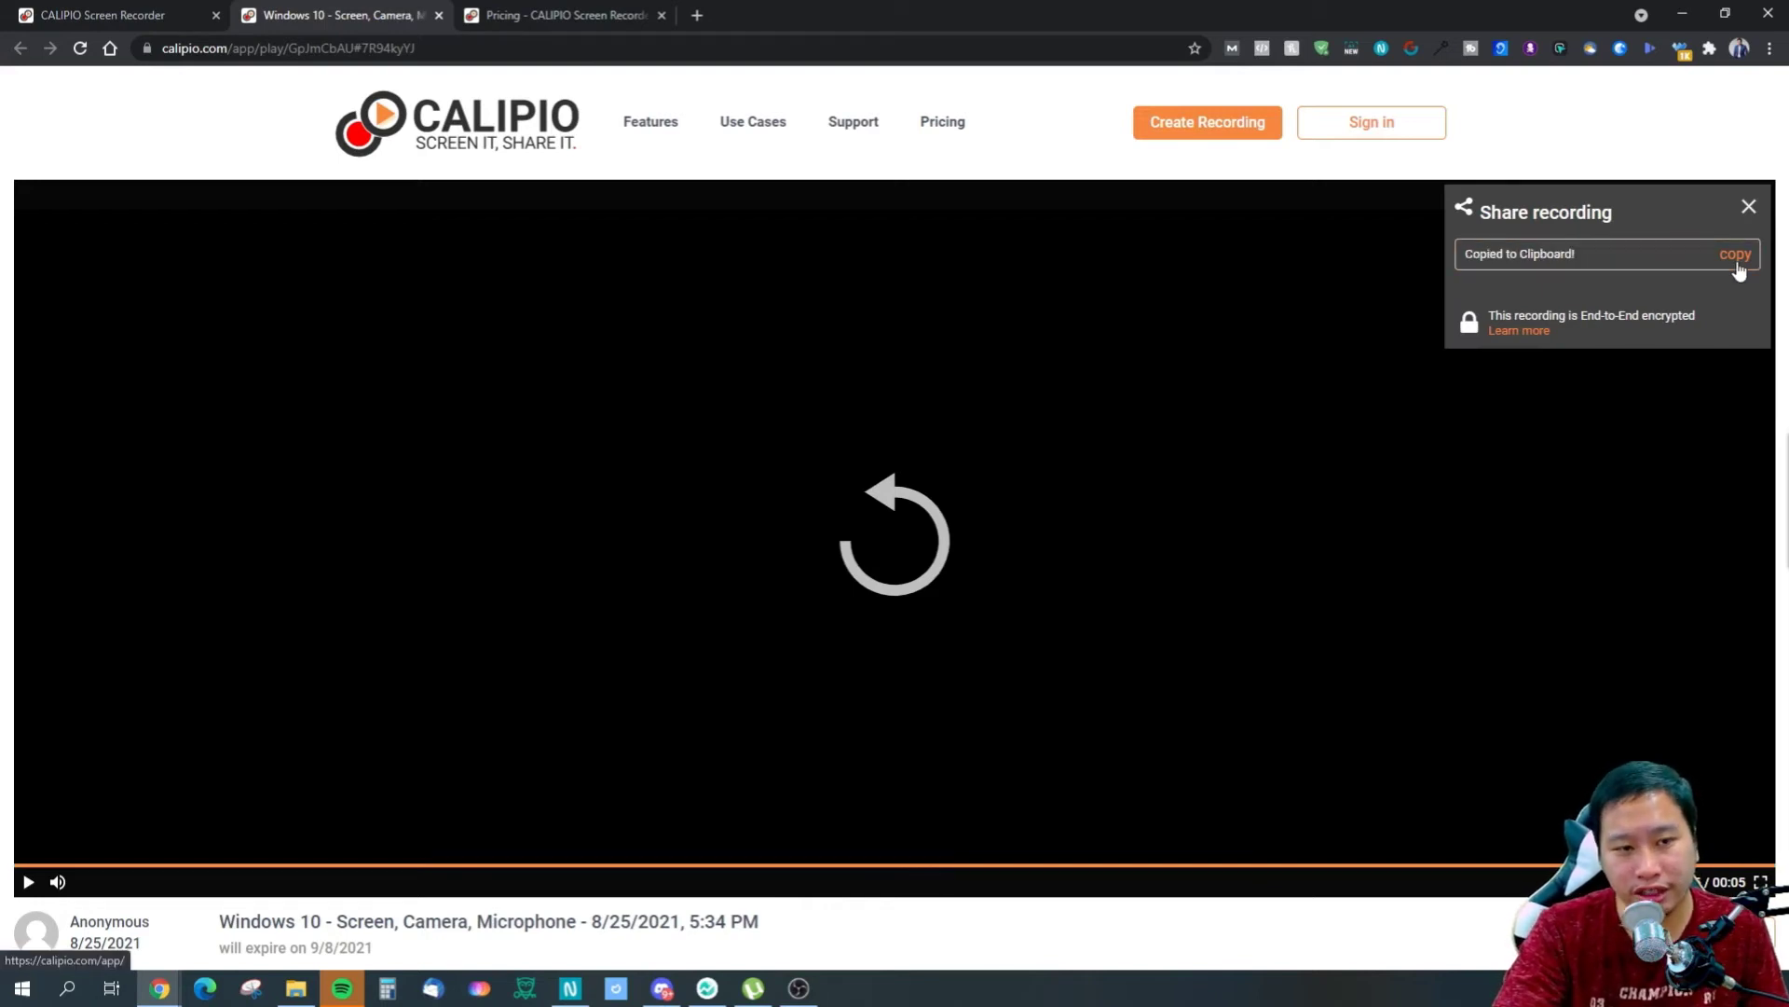
{"action": "left_click", "coordinate": [643, 48]}
{"action": "key", "text": "ctrl+v"}
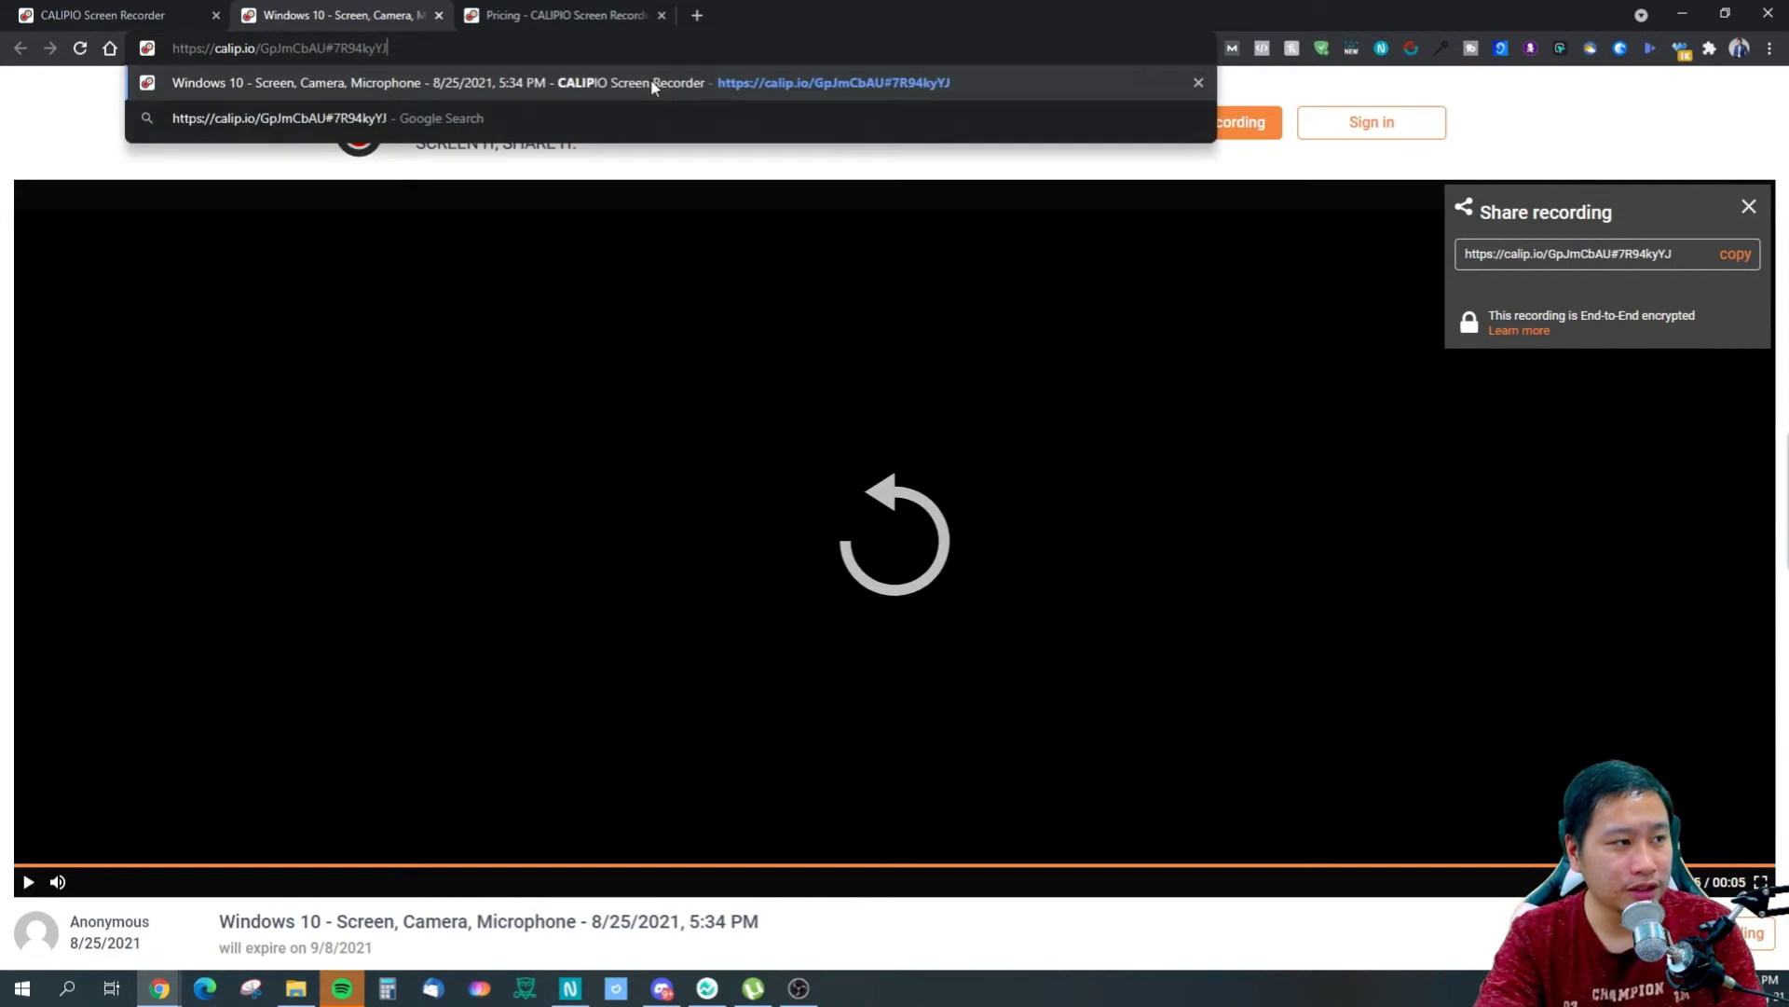
{"action": "left_click", "coordinate": [389, 97]}
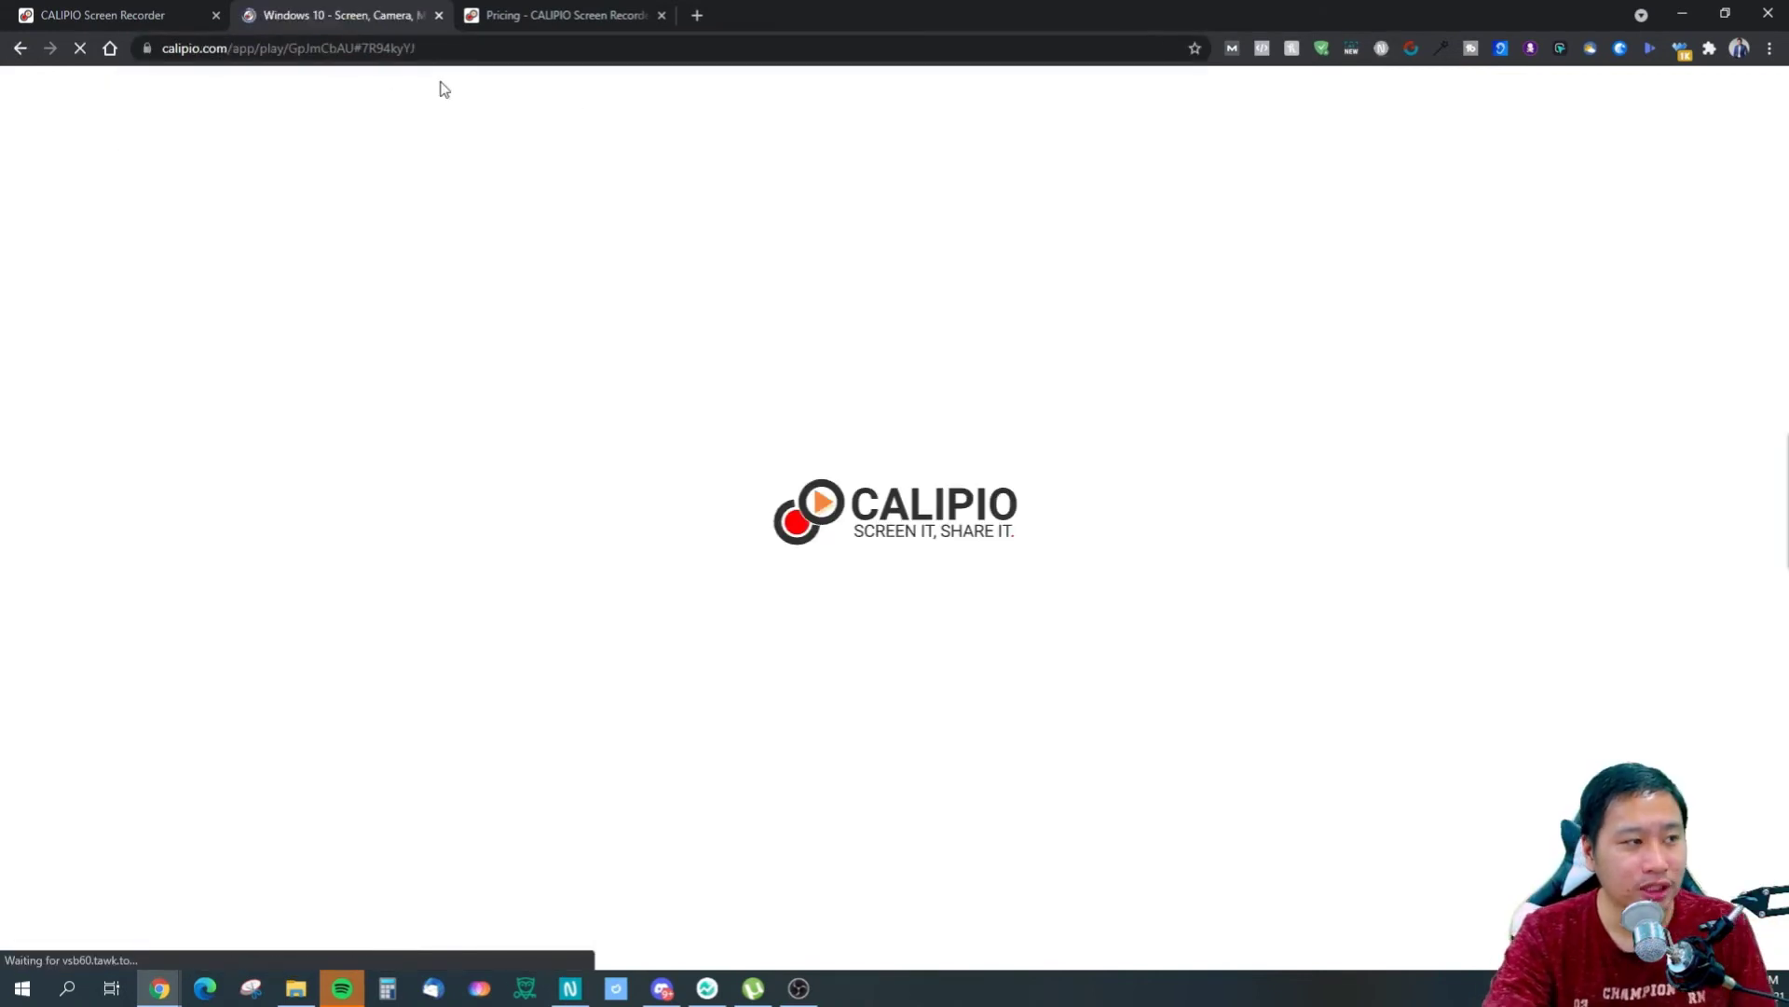